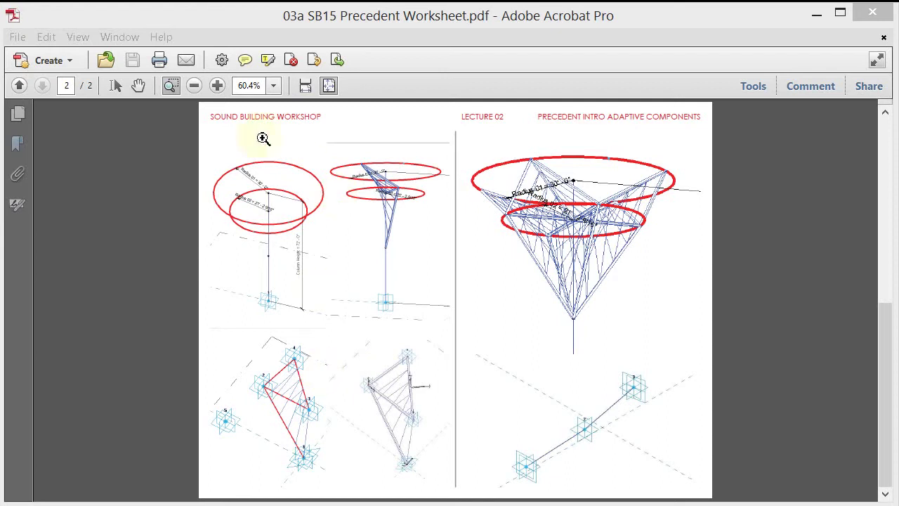
Marquee-zoom to about 126% on the top-left sketch of two stacked red circles.
{"action": "left_click", "coordinate": [173, 88]}
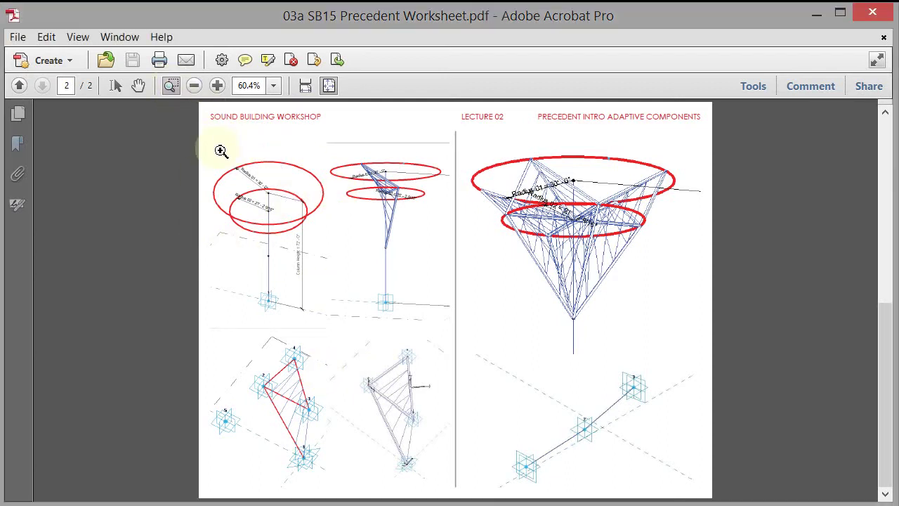
{"action": "left_click_drag", "start_coordinate": [203, 140], "coordinate": [372, 341]}
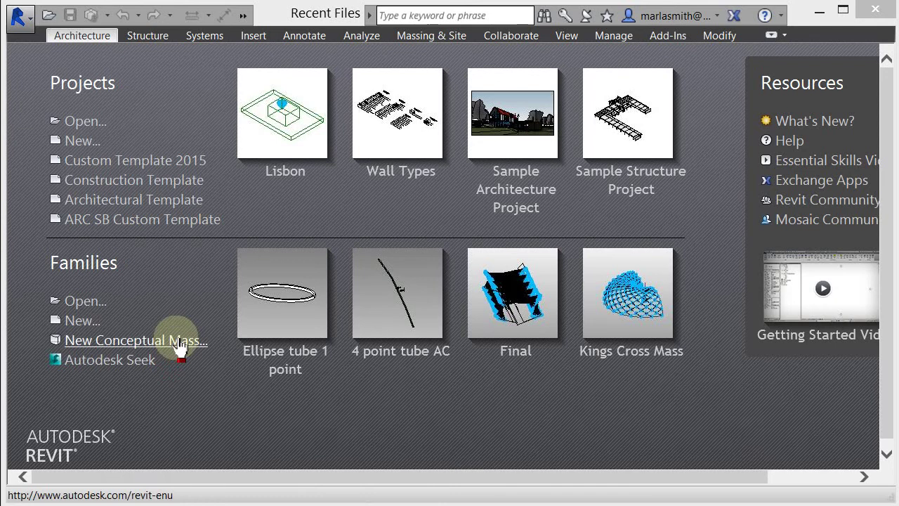
Create a new conceptual mass family from the Mass.rft template.
{"action": "left_click", "coordinate": [180, 341]}
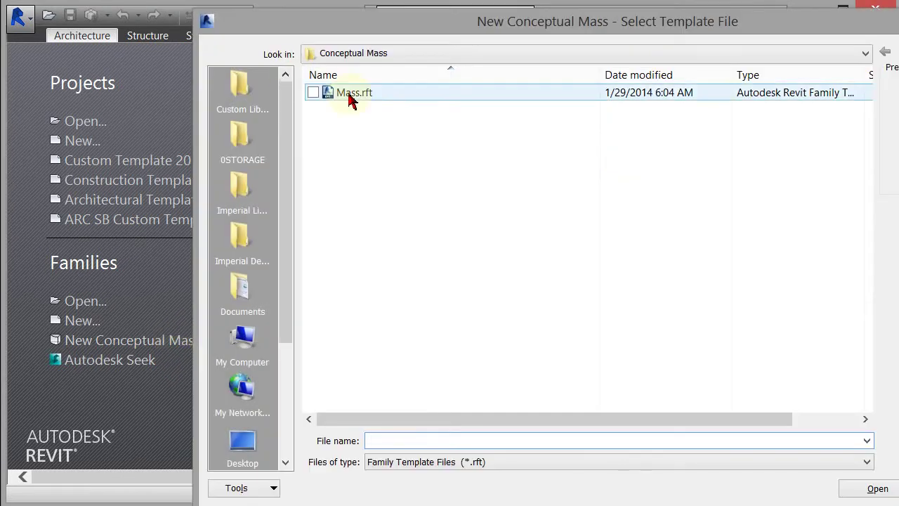
{"action": "left_click", "coordinate": [353, 100]}
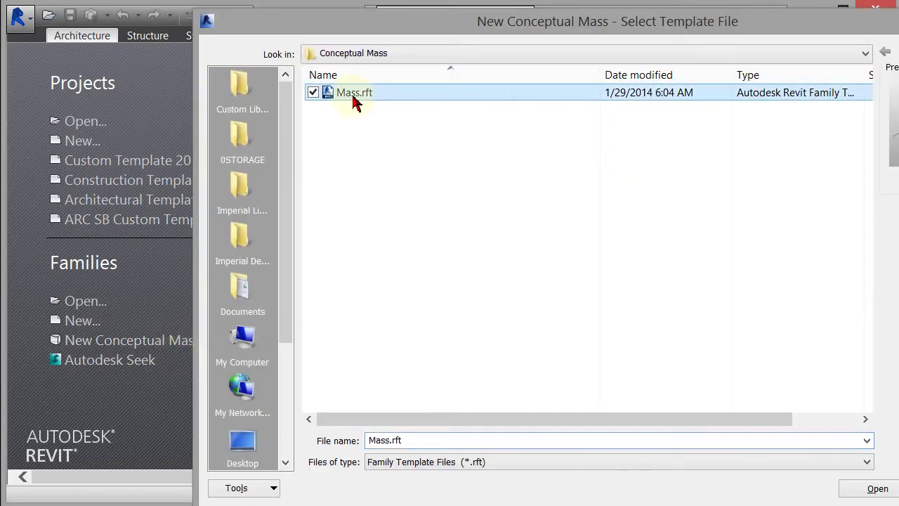
{"action": "left_click_drag", "start_coordinate": [715, 22], "coordinate": [599, 21]}
{"action": "left_click", "coordinate": [775, 488]}
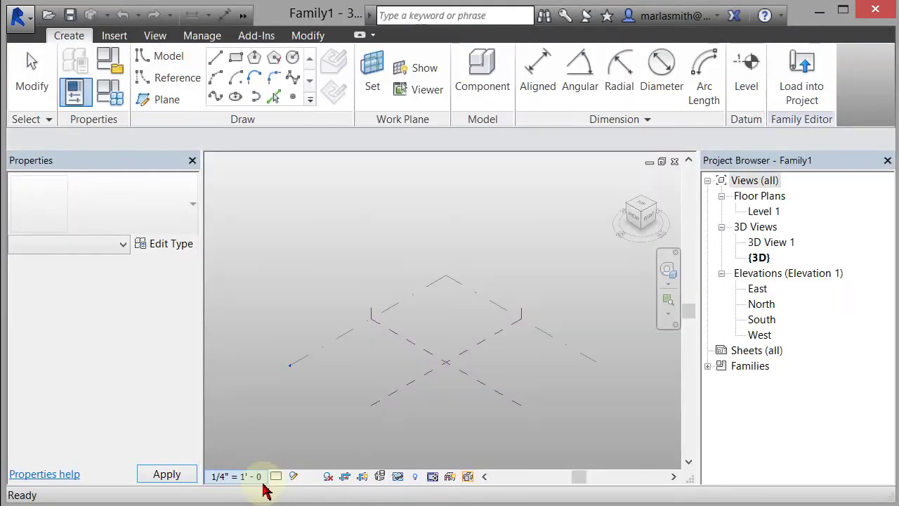
Change the 3D view's Graphic Display Options background from Gradient to None.
{"action": "left_click", "coordinate": [294, 476]}
{"action": "left_click", "coordinate": [324, 344]}
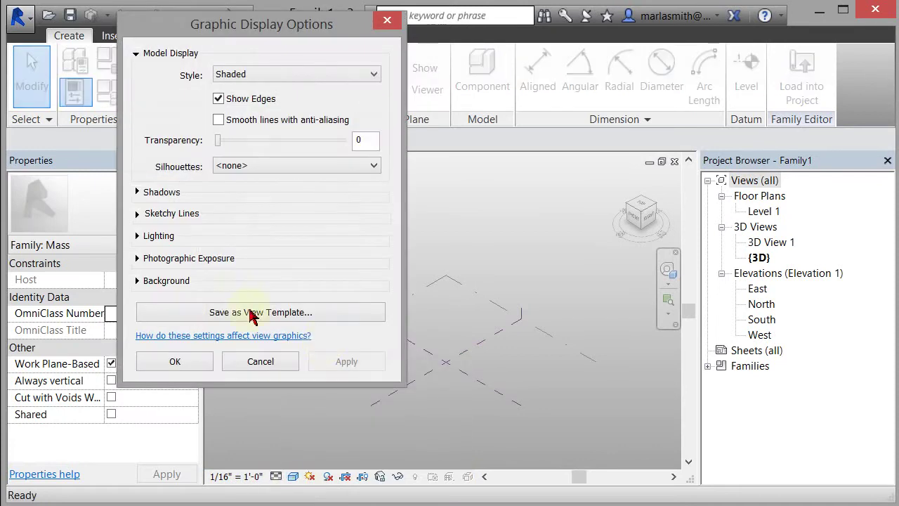
{"action": "left_click", "coordinate": [138, 281]}
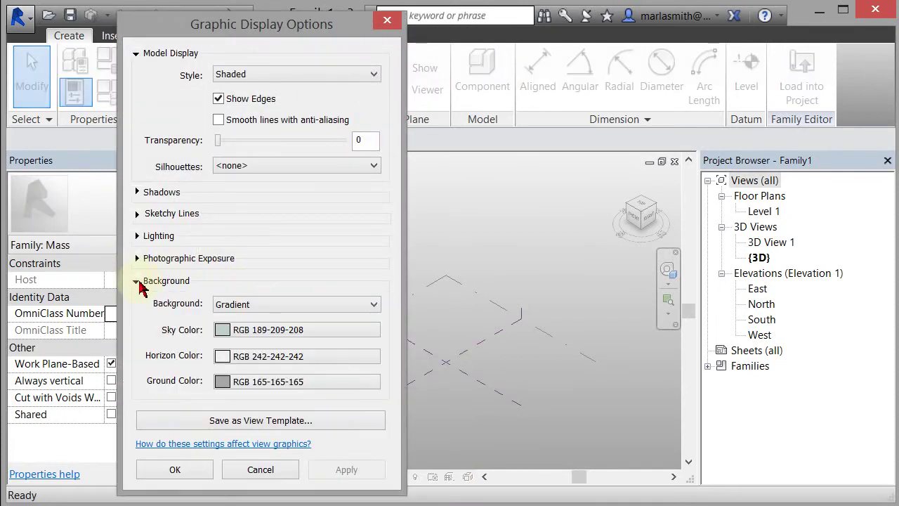
{"action": "left_click", "coordinate": [345, 305]}
{"action": "key", "text": "Up"}
{"action": "key", "text": "Up"}
{"action": "key", "text": "Return"}
{"action": "left_click", "coordinate": [200, 471]}
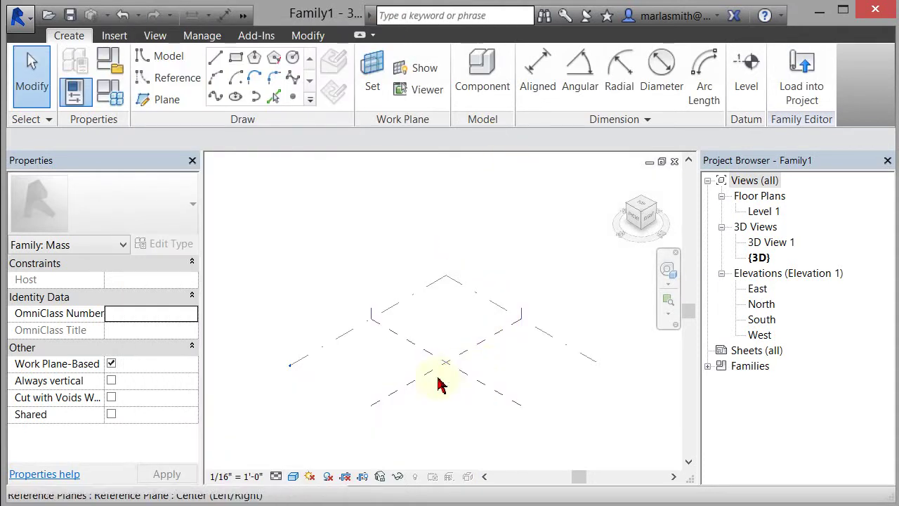
In the Level 1 plan, place a reference point where the center reference planes cross.
{"action": "scroll", "coordinate": [422, 395], "scroll_direction": "up", "scroll_amount": 2}
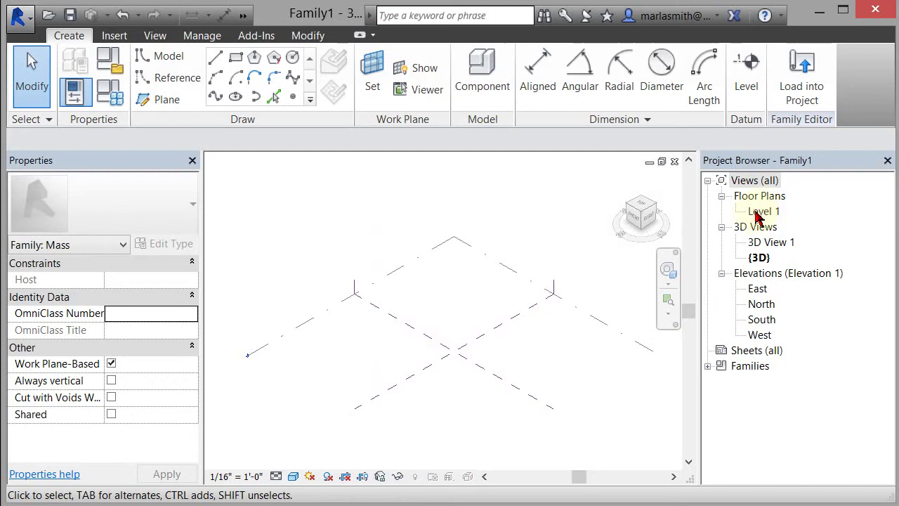
{"action": "double_click", "coordinate": [757, 214]}
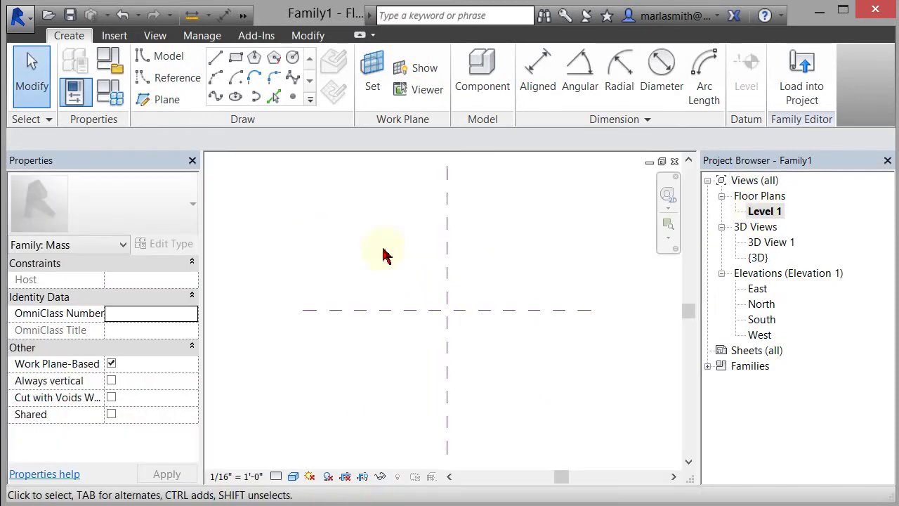
{"action": "left_click", "coordinate": [293, 96]}
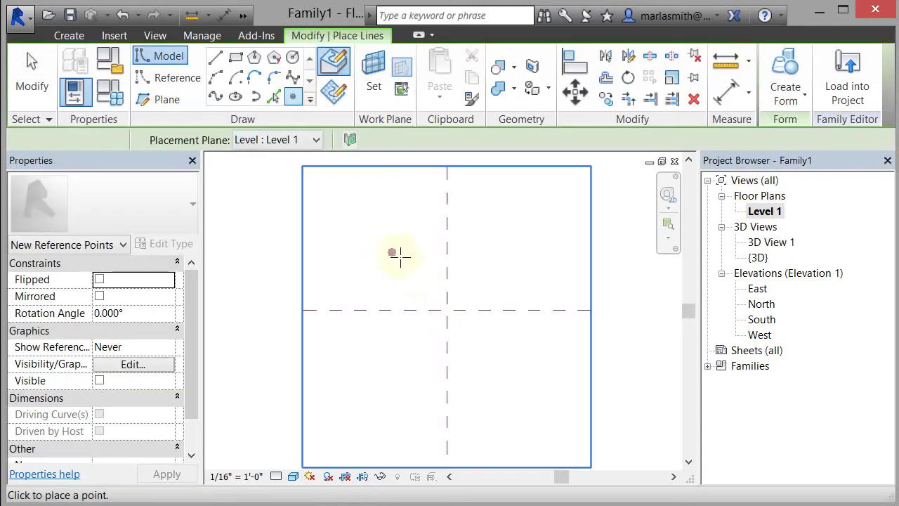
{"action": "left_click", "coordinate": [446, 310]}
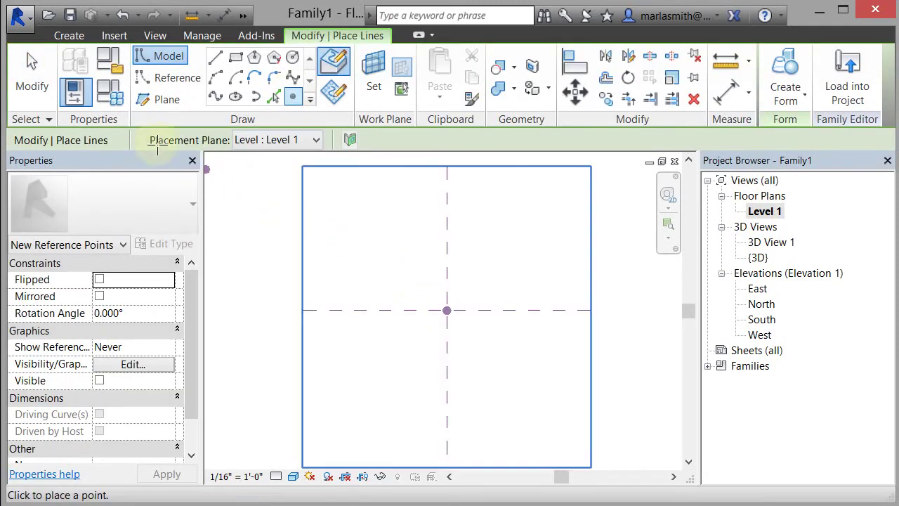
Return to the default 3D view and exit point placement.
{"action": "left_click", "coordinate": [242, 14]}
{"action": "left_click", "coordinate": [115, 38]}
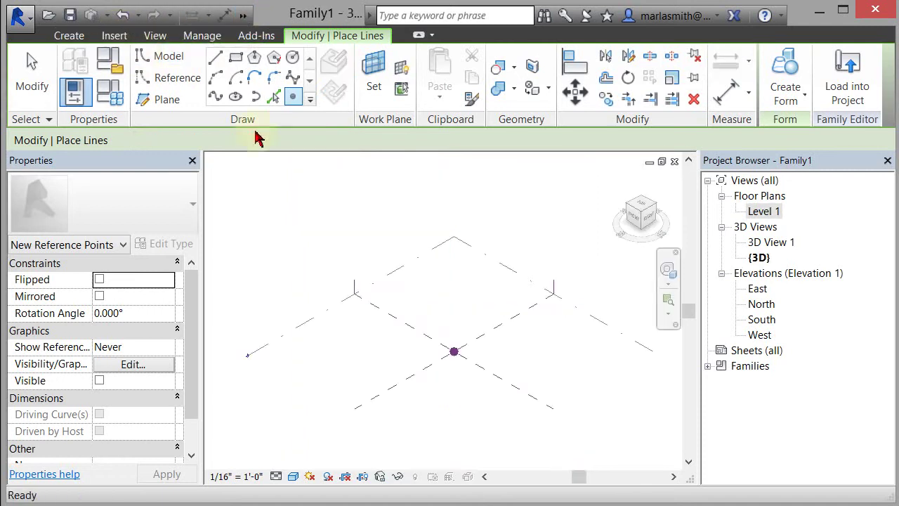
{"action": "left_click", "coordinate": [42, 90]}
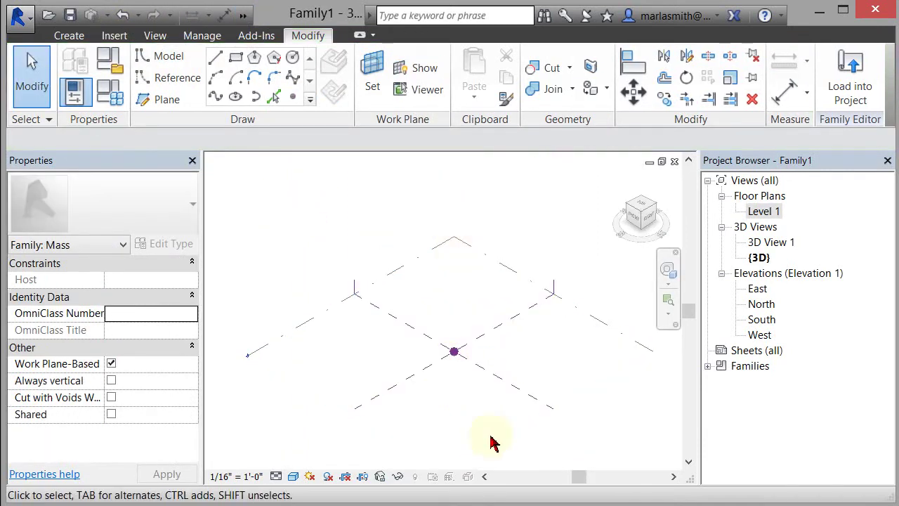
{"action": "scroll", "coordinate": [451, 410], "scroll_direction": "up", "scroll_amount": 2}
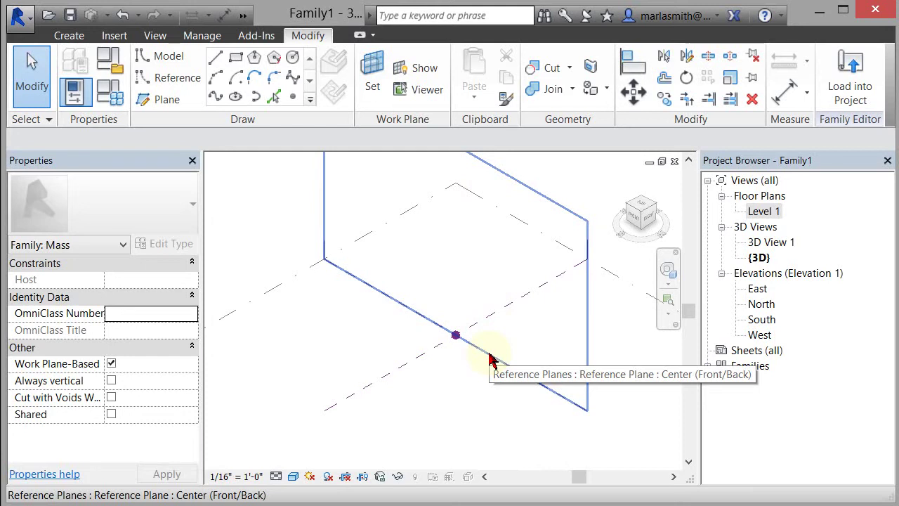
On the Center (Front/Back) plane, draw a reference line straight up from the reference point.
{"action": "left_click", "coordinate": [489, 358]}
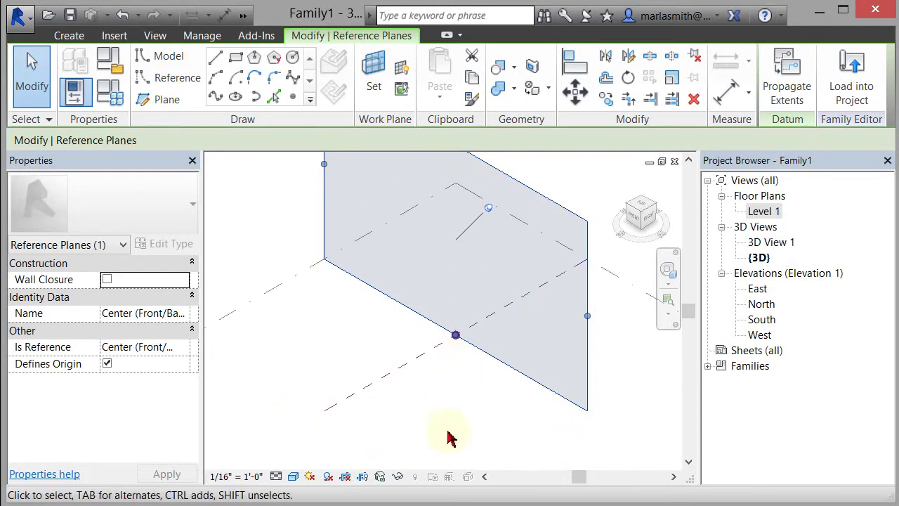
{"action": "left_click", "coordinate": [175, 80]}
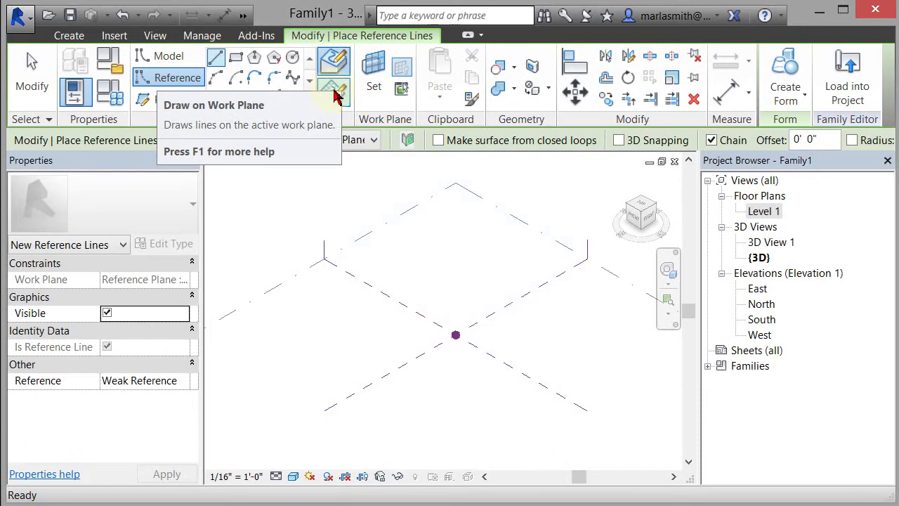
{"action": "left_click", "coordinate": [335, 95]}
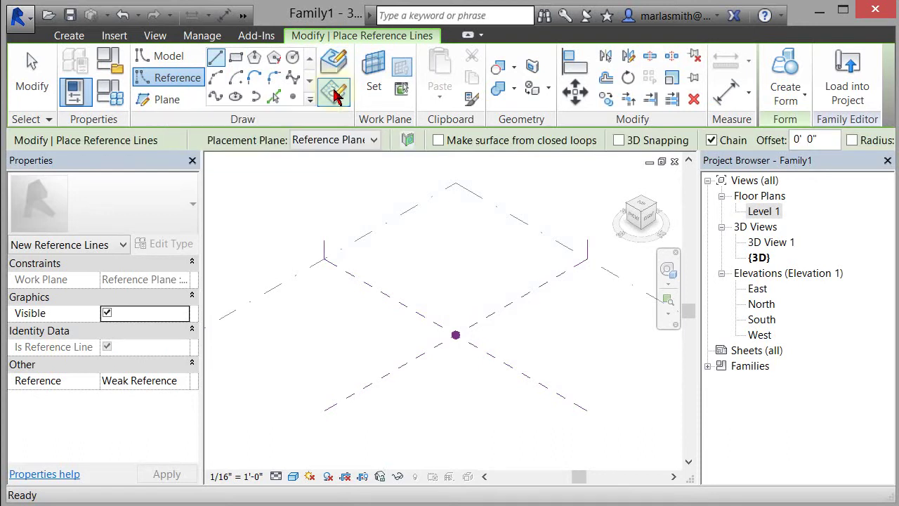
{"action": "left_click", "coordinate": [455, 335]}
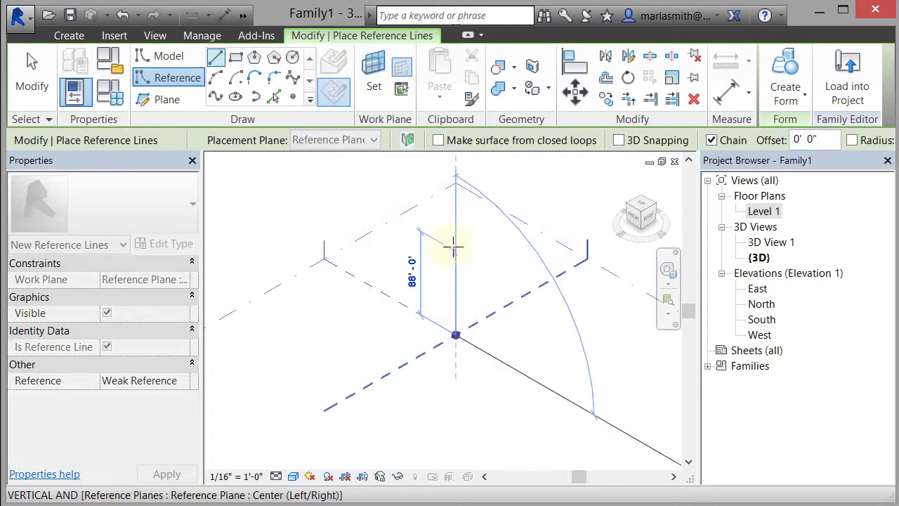
{"action": "left_click", "coordinate": [455, 210]}
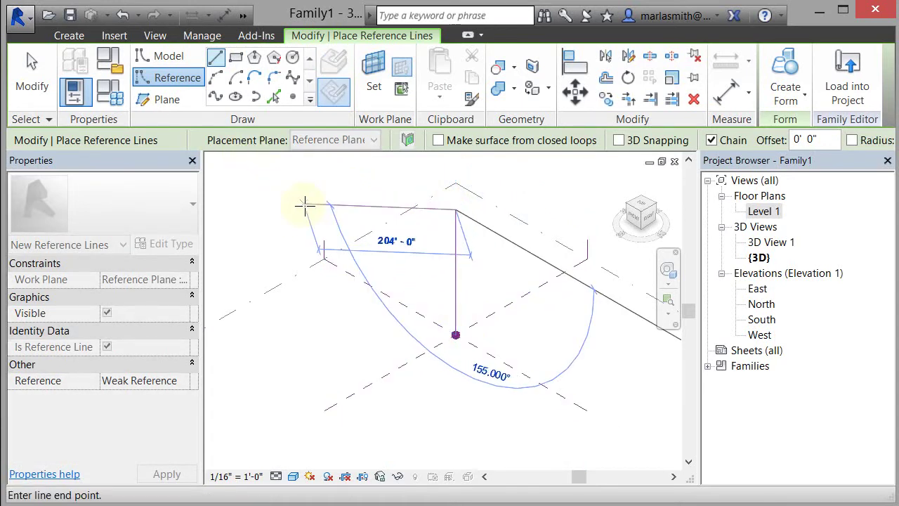
{"action": "key", "text": "Escape"}
{"action": "key", "text": "Escape"}
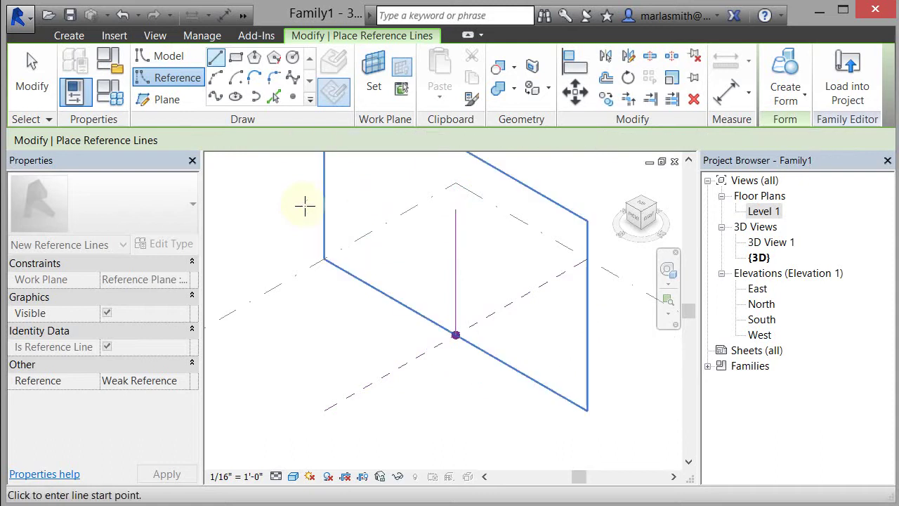
{"action": "scroll", "coordinate": [469, 276], "scroll_direction": "up", "scroll_amount": 1}
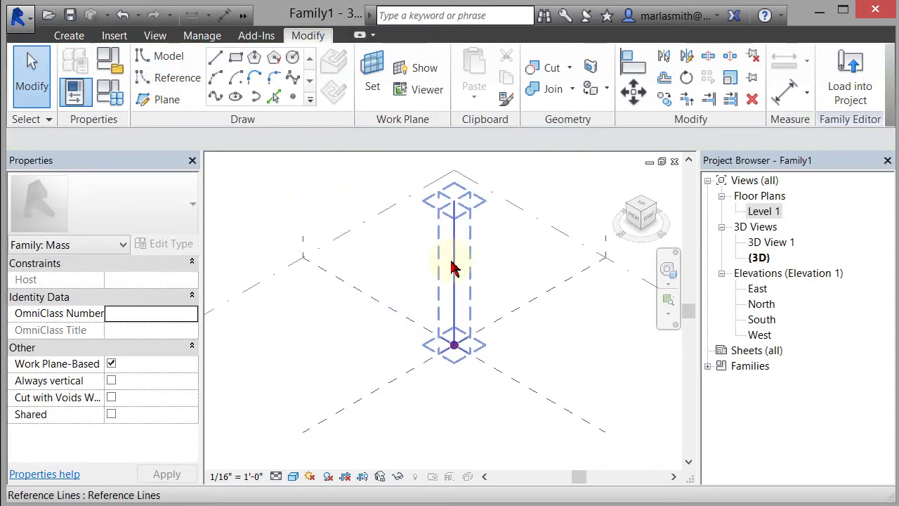
Label the reference line's 132' 0" height dimension with a new Column Height parameter.
{"action": "left_click", "coordinate": [453, 268]}
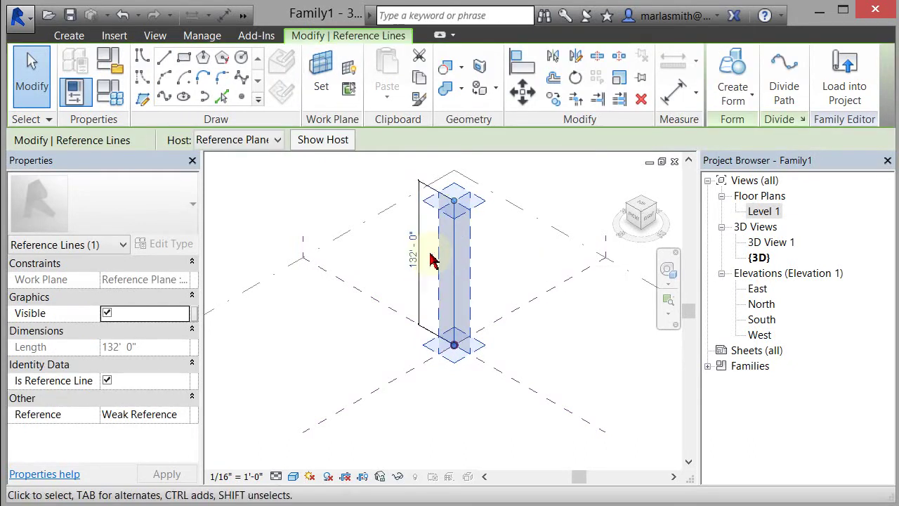
{"action": "left_click", "coordinate": [550, 276]}
{"action": "left_click", "coordinate": [422, 242]}
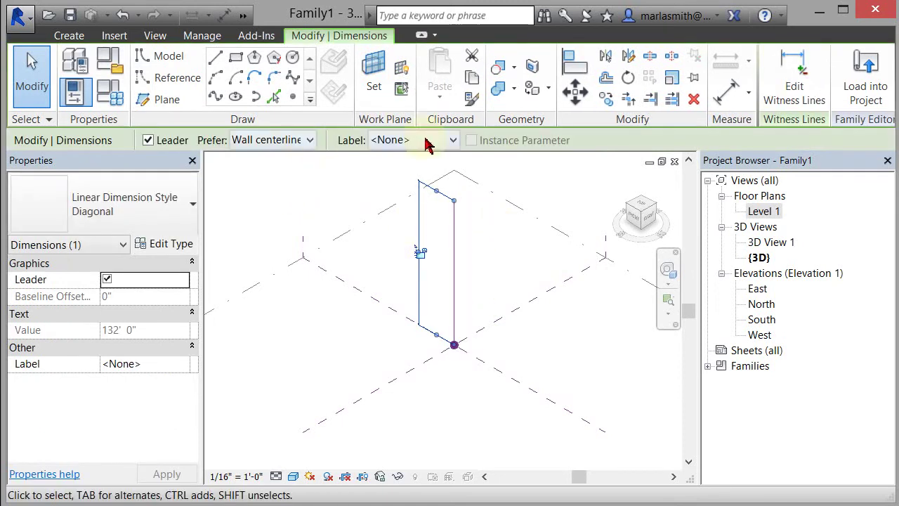
{"action": "left_click", "coordinate": [429, 144]}
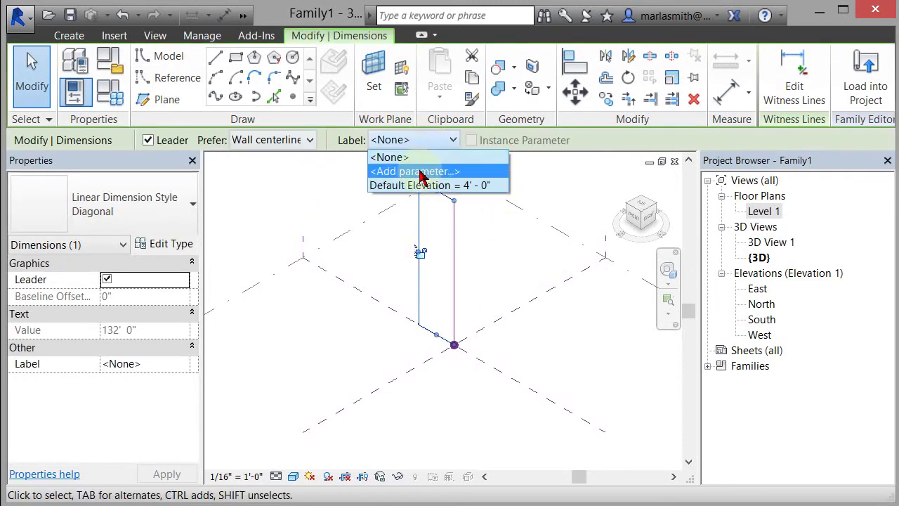
{"action": "left_click", "coordinate": [422, 172]}
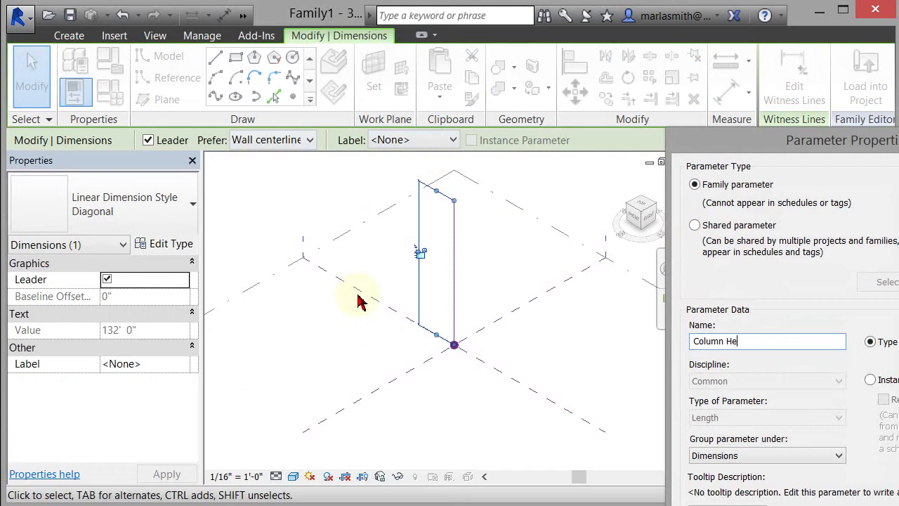
{"action": "key", "text": "Return"}
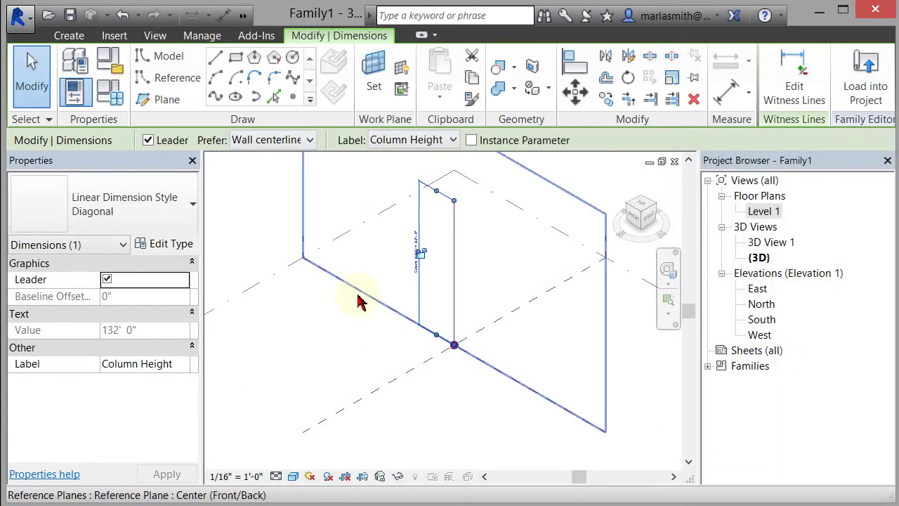
Using Draw on Face, host three reference points along the vertical reference line.
{"action": "scroll", "coordinate": [472, 290], "scroll_direction": "up", "scroll_amount": 1}
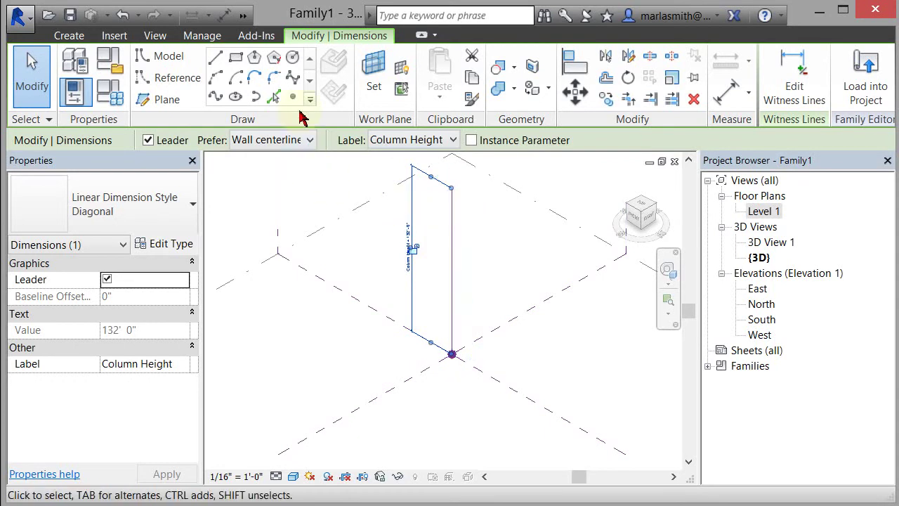
{"action": "left_click", "coordinate": [297, 100]}
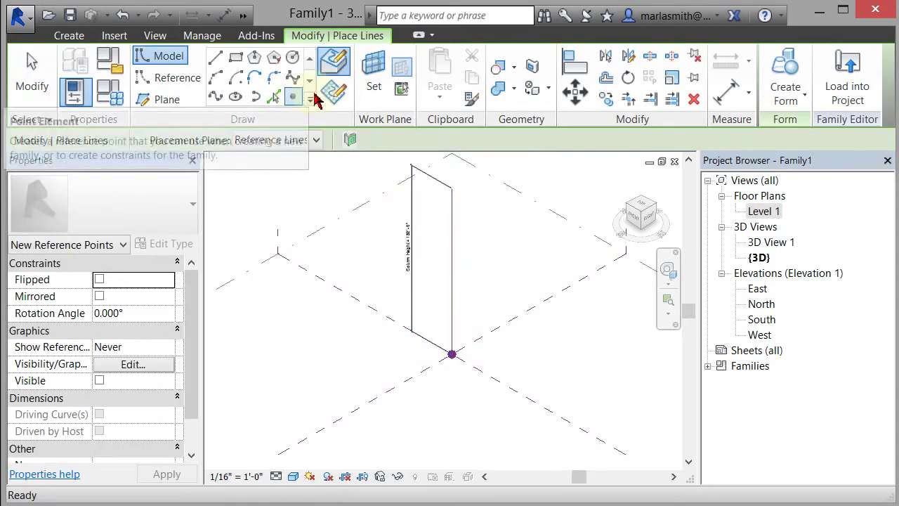
{"action": "left_click", "coordinate": [348, 65]}
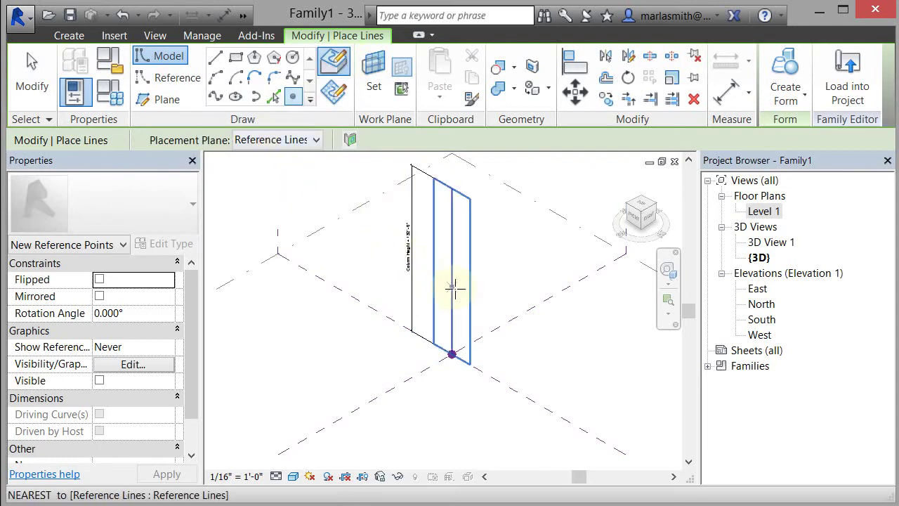
{"action": "left_click", "coordinate": [451, 243]}
{"action": "left_click", "coordinate": [452, 287]}
{"action": "left_click", "coordinate": [451, 211]}
{"action": "left_click", "coordinate": [34, 84]}
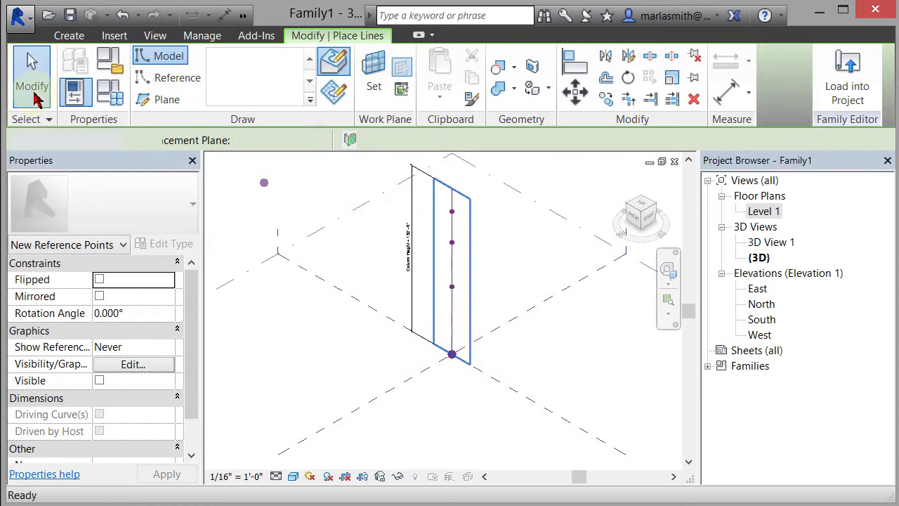
Select the top reference point to show its normalized position 0.861387 in Properties.
{"action": "scroll", "coordinate": [458, 224], "scroll_direction": "up", "scroll_amount": 2}
{"action": "scroll", "coordinate": [470, 256], "scroll_direction": "down", "scroll_amount": 2}
{"action": "scroll", "coordinate": [472, 181], "scroll_direction": "up", "scroll_amount": 2}
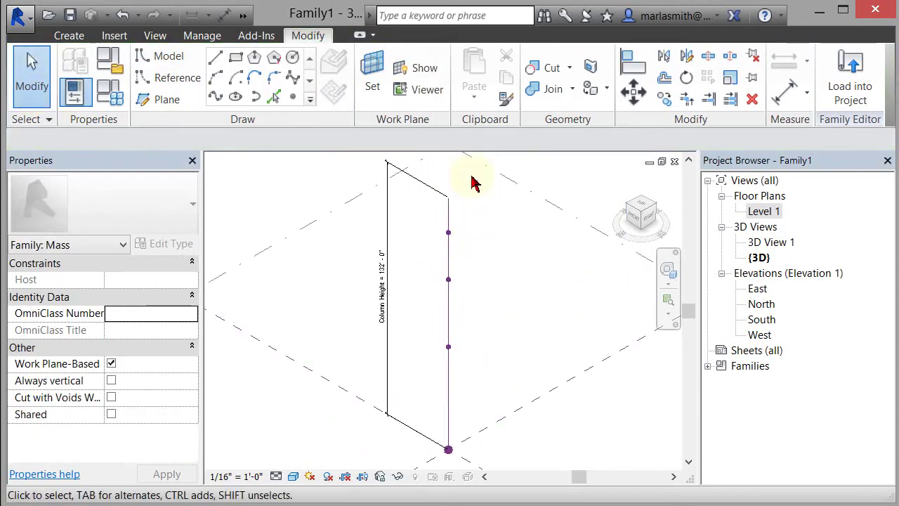
{"action": "left_click", "coordinate": [448, 233]}
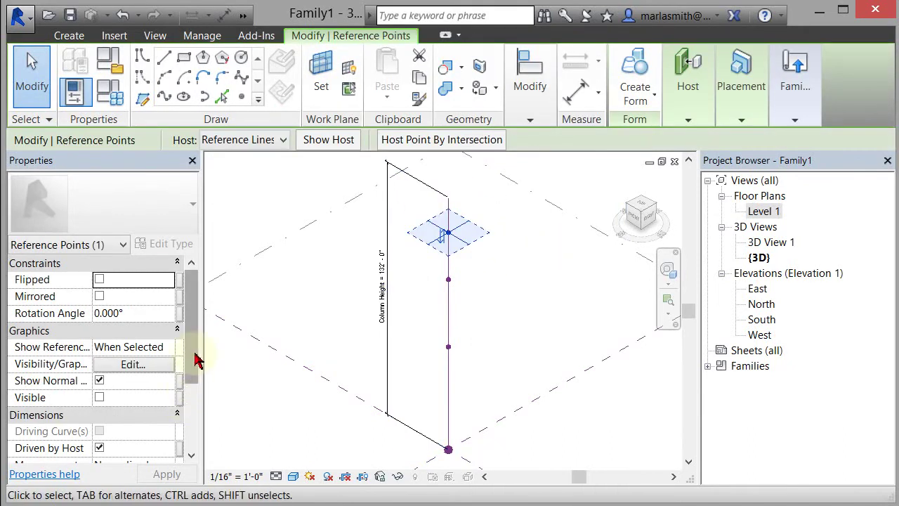
{"action": "left_click_drag", "start_coordinate": [197, 360], "coordinate": [194, 415]}
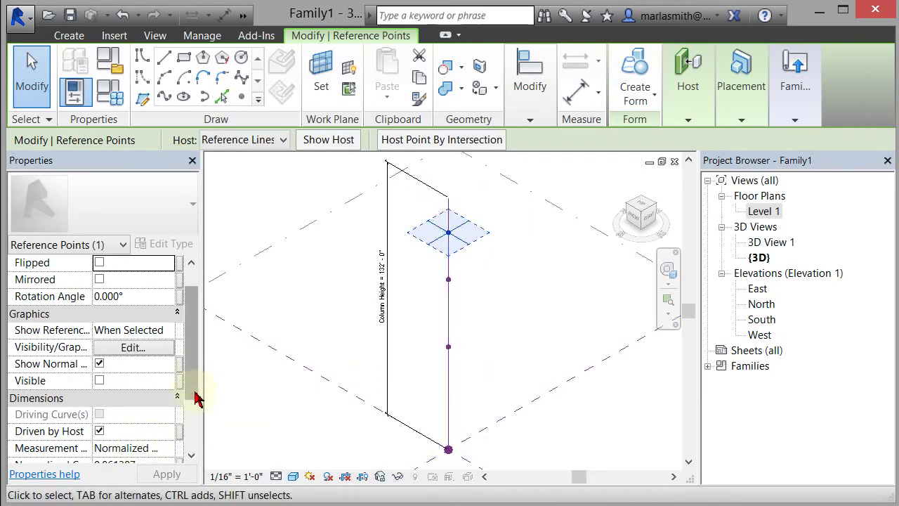
Change the top point's Normalized Curve Parameter from 0.861387 to 1, then deselect it.
{"action": "scroll", "coordinate": [195, 393], "scroll_direction": "down", "scroll_amount": 3}
{"action": "left_click", "coordinate": [152, 383]}
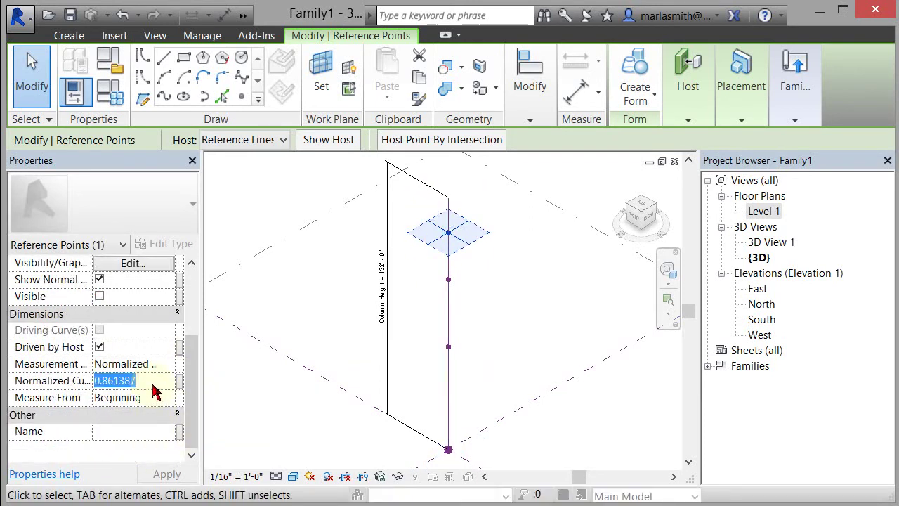
{"action": "type", "text": "1"}
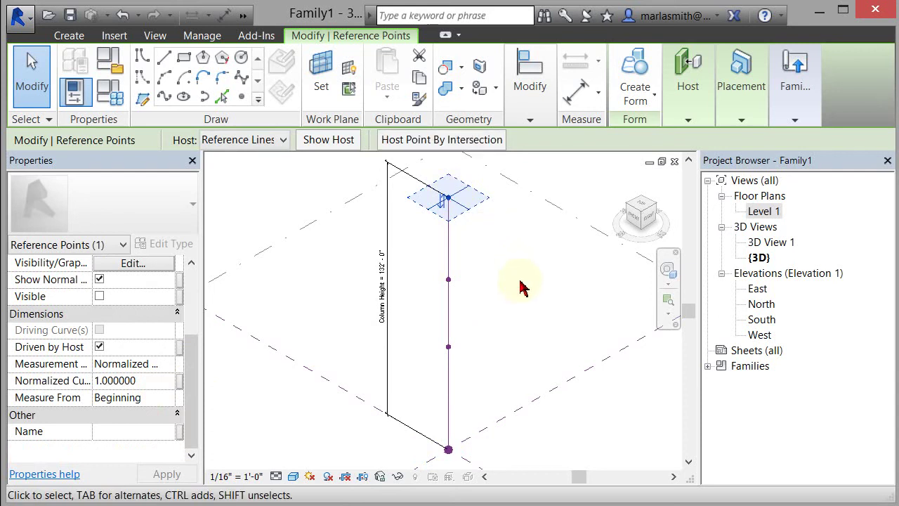
{"action": "left_click", "coordinate": [491, 290]}
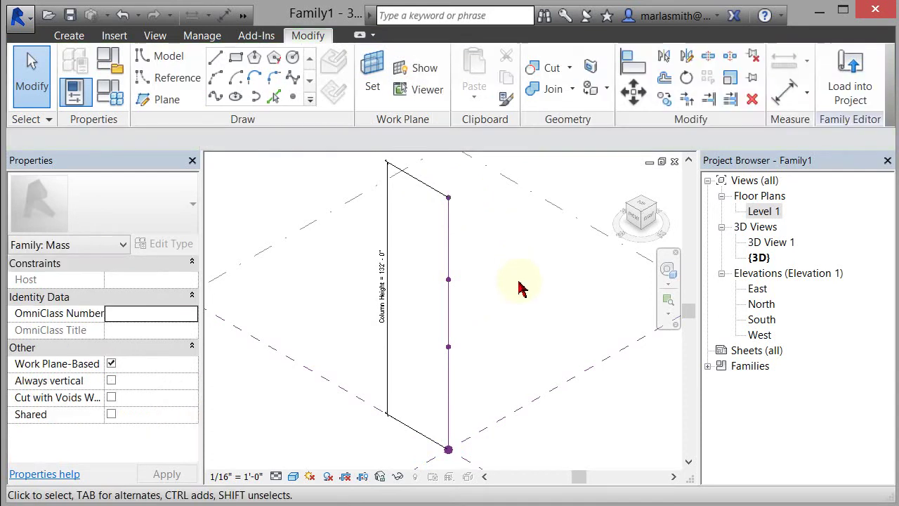
Set the middle point to Segment Length and tie its 89' 1" value to new parameter Point Mid.
{"action": "left_click", "coordinate": [452, 286]}
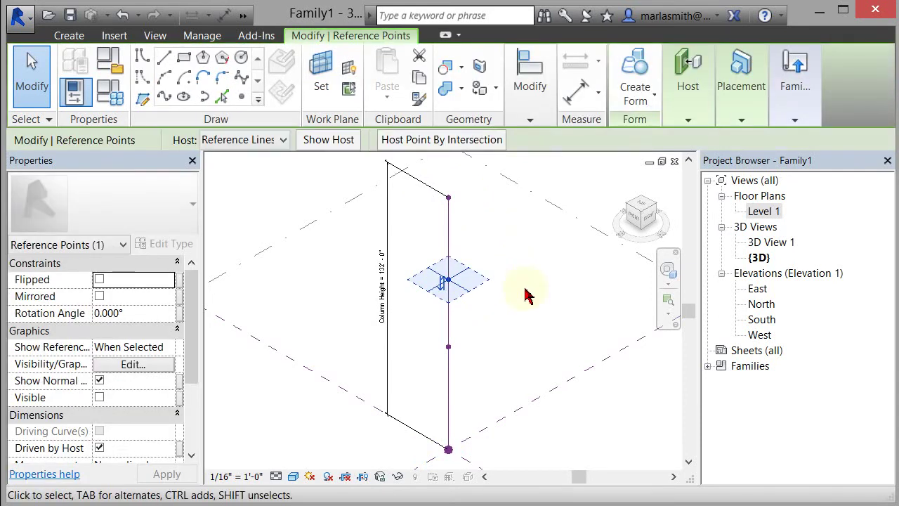
{"action": "left_click_drag", "start_coordinate": [195, 331], "coordinate": [195, 411]}
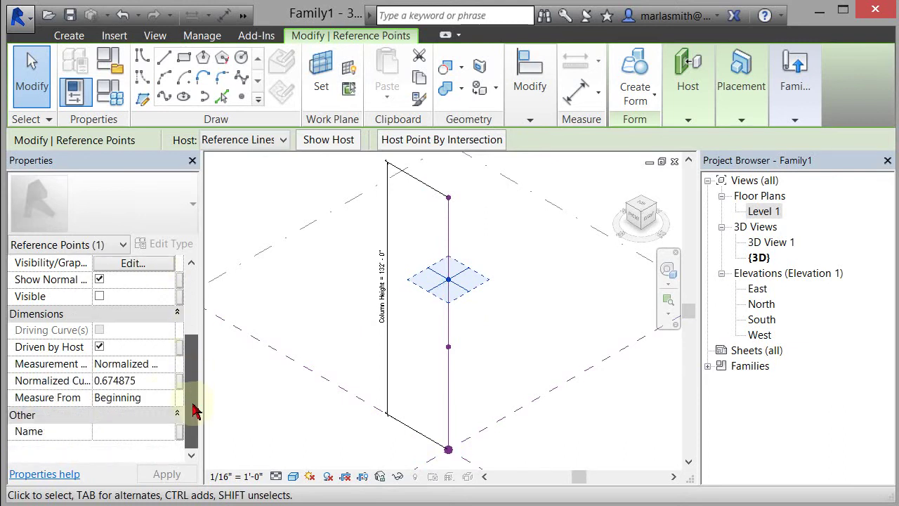
{"action": "left_click", "coordinate": [167, 365]}
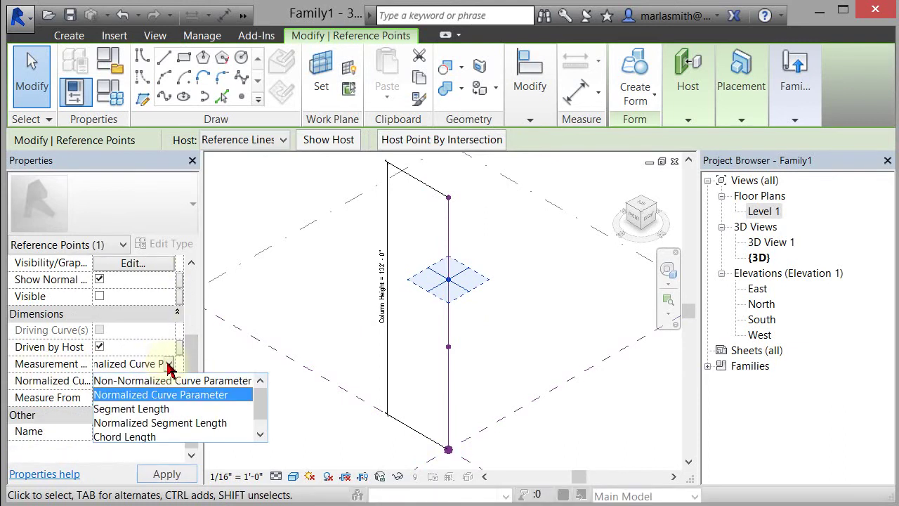
{"action": "left_click", "coordinate": [156, 412]}
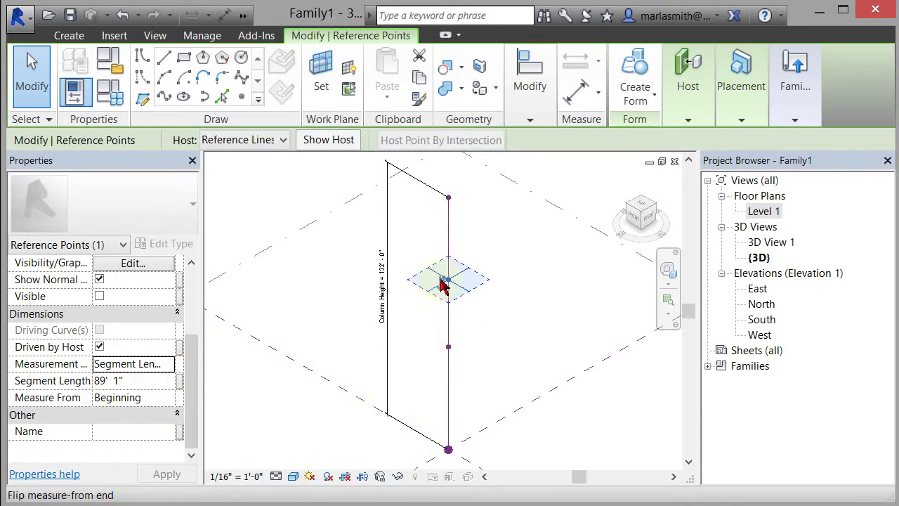
{"action": "left_click", "coordinate": [179, 382]}
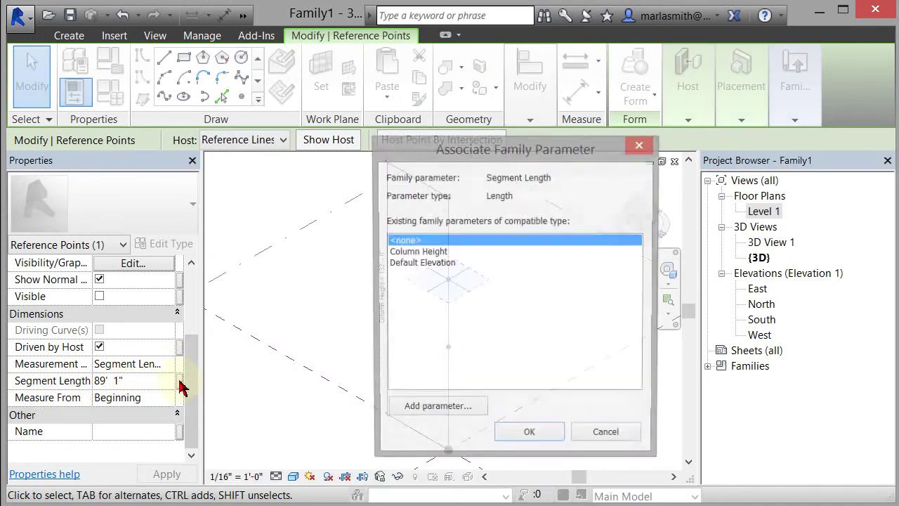
{"action": "left_click", "coordinate": [437, 410]}
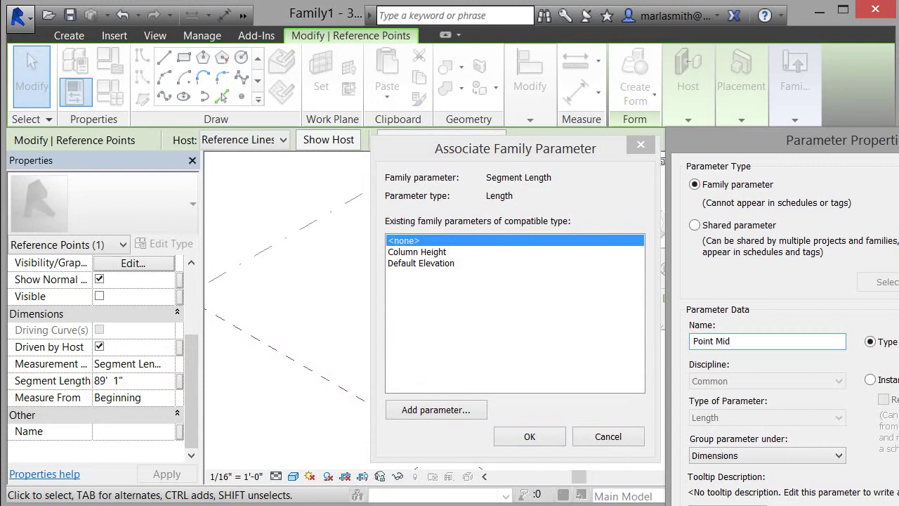
{"action": "key", "text": "Return"}
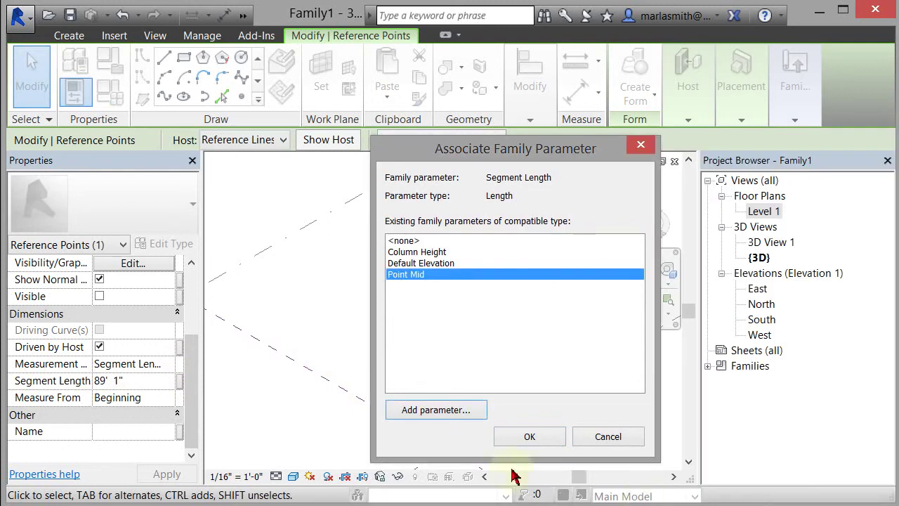
{"action": "left_click", "coordinate": [530, 437]}
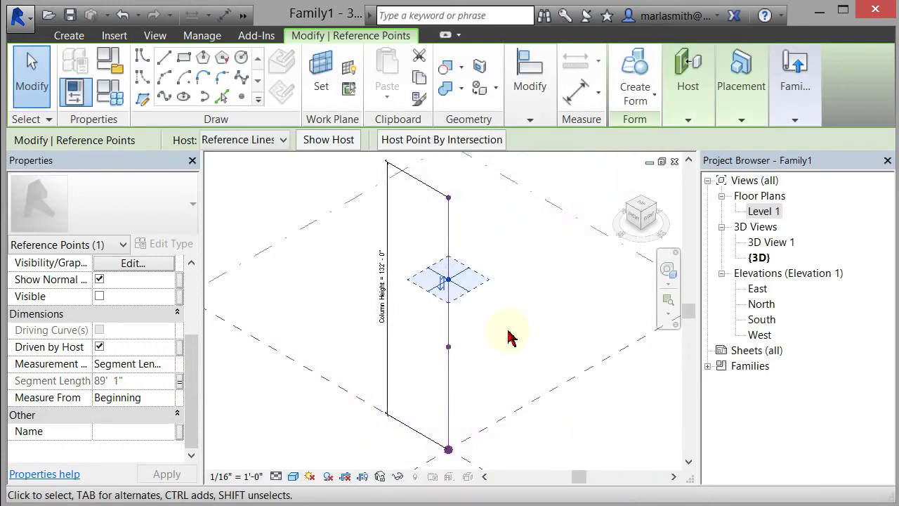
Switch the lower point to Segment Length and associate its value with new parameter Point Bot.
{"action": "left_click", "coordinate": [510, 338]}
{"action": "left_click", "coordinate": [450, 349]}
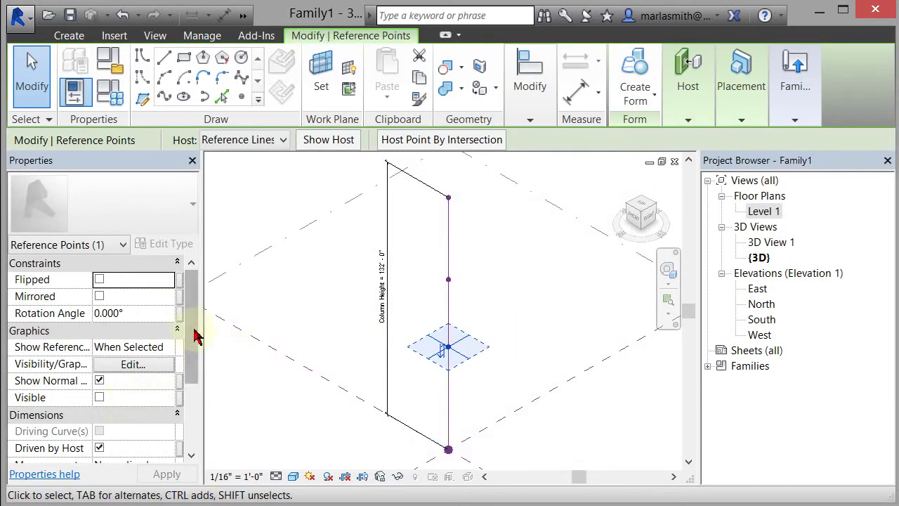
{"action": "left_click_drag", "start_coordinate": [195, 335], "coordinate": [195, 407]}
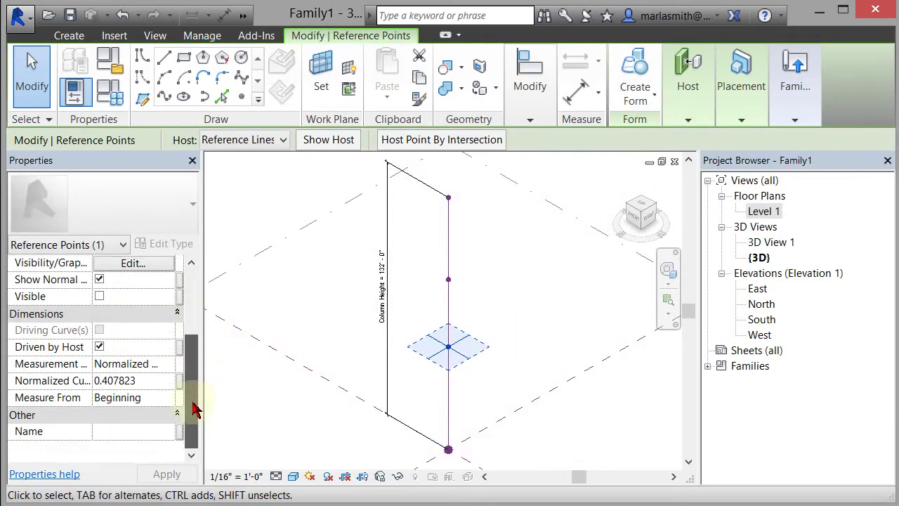
{"action": "left_click", "coordinate": [174, 365]}
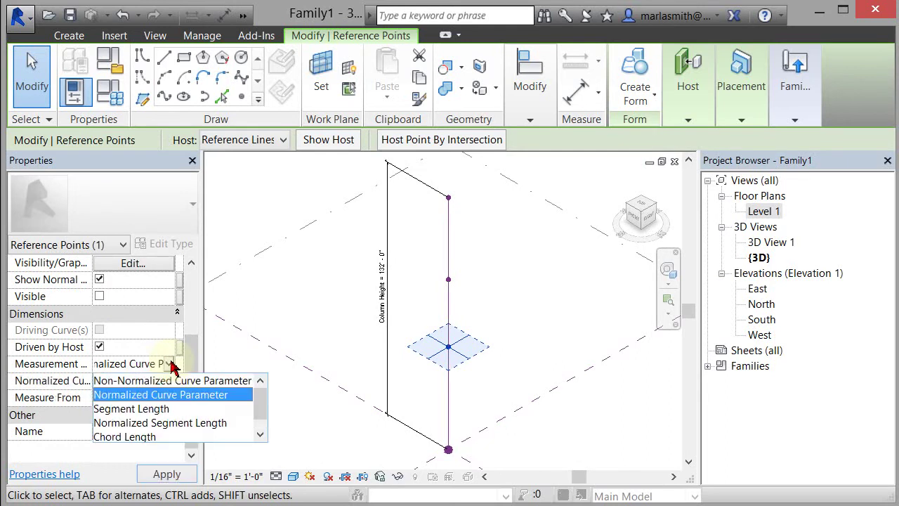
{"action": "left_click", "coordinate": [139, 410]}
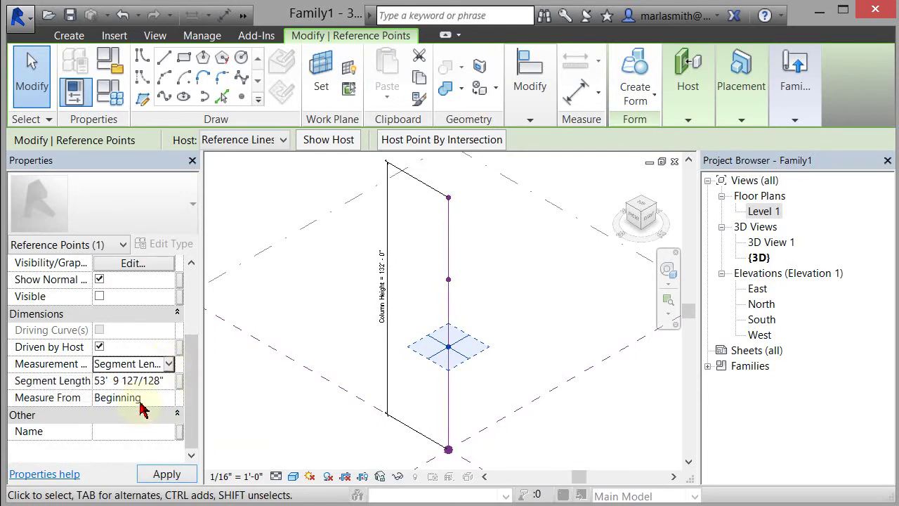
{"action": "left_click", "coordinate": [180, 379]}
{"action": "left_click", "coordinate": [435, 409]}
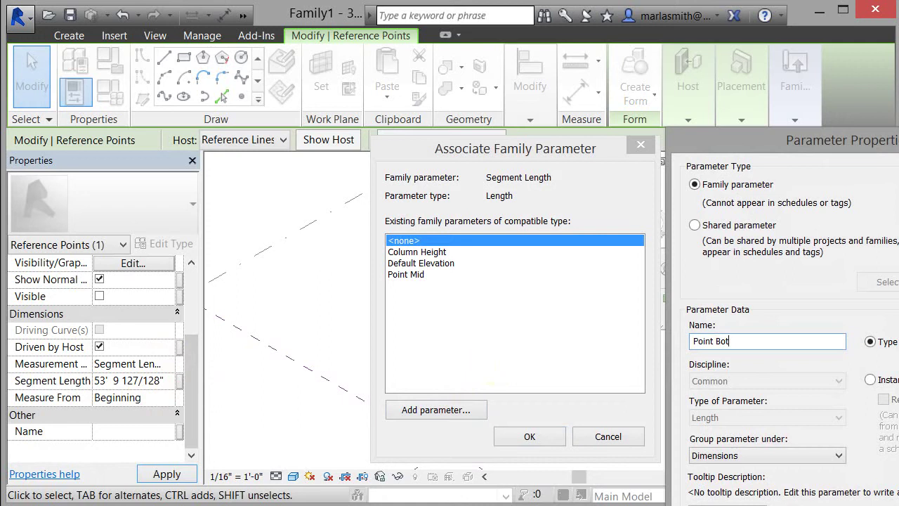
{"action": "key", "text": "Return"}
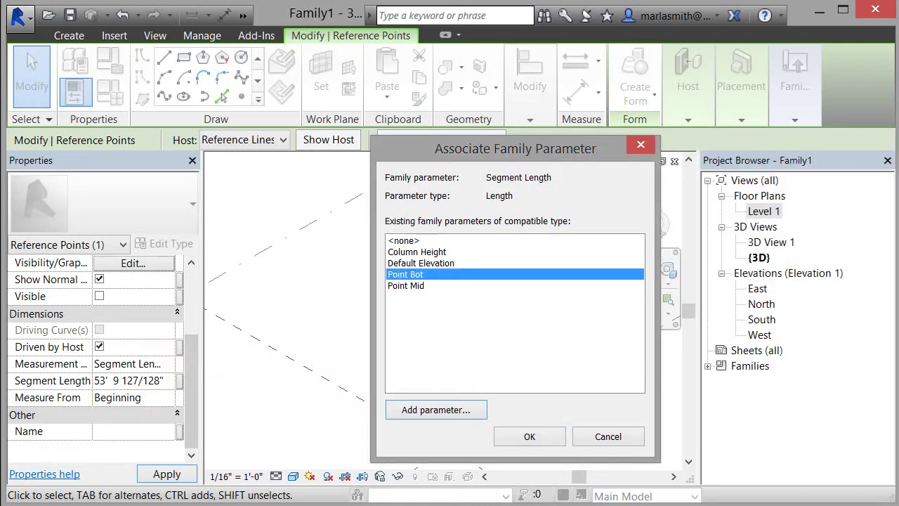
{"action": "left_click", "coordinate": [529, 436]}
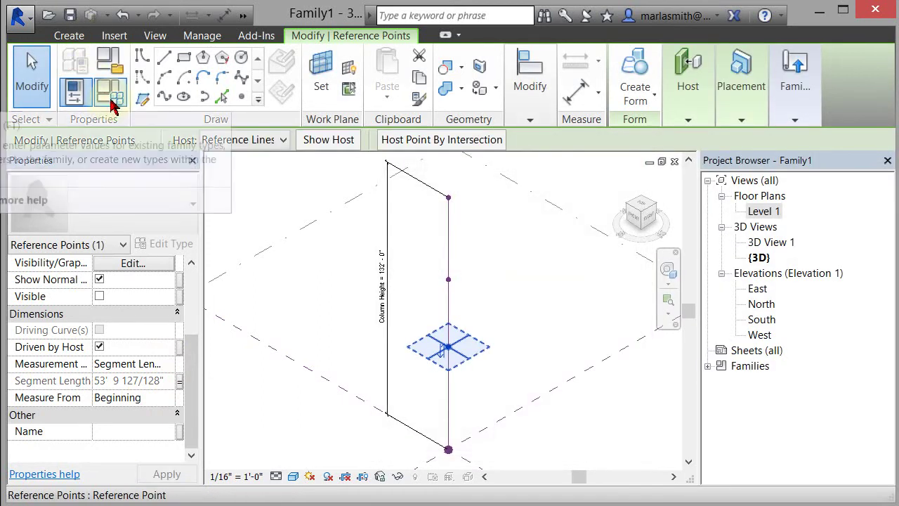
In Family Types, set Point Bot to 40' and Point Mid to 70' and apply them.
{"action": "middle_click_drag", "start_coordinate": [361, 281], "coordinate": [481, 304]}
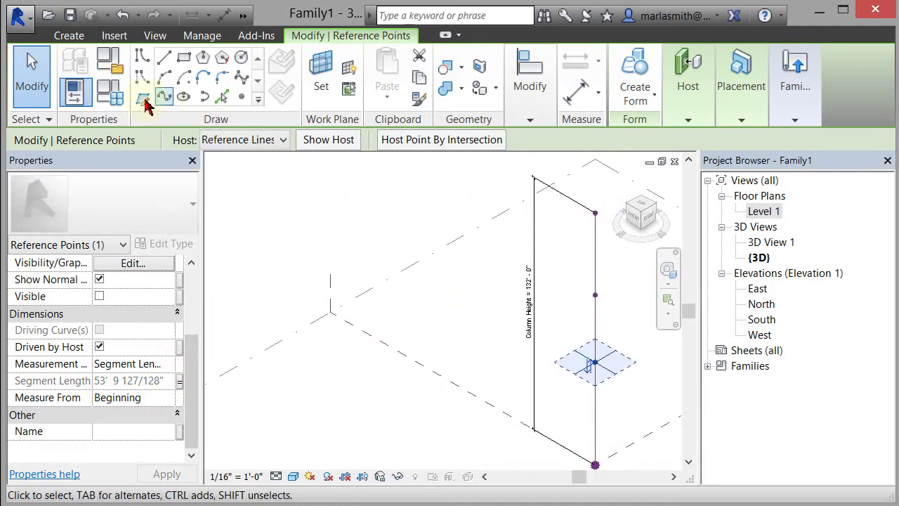
{"action": "left_click", "coordinate": [122, 102]}
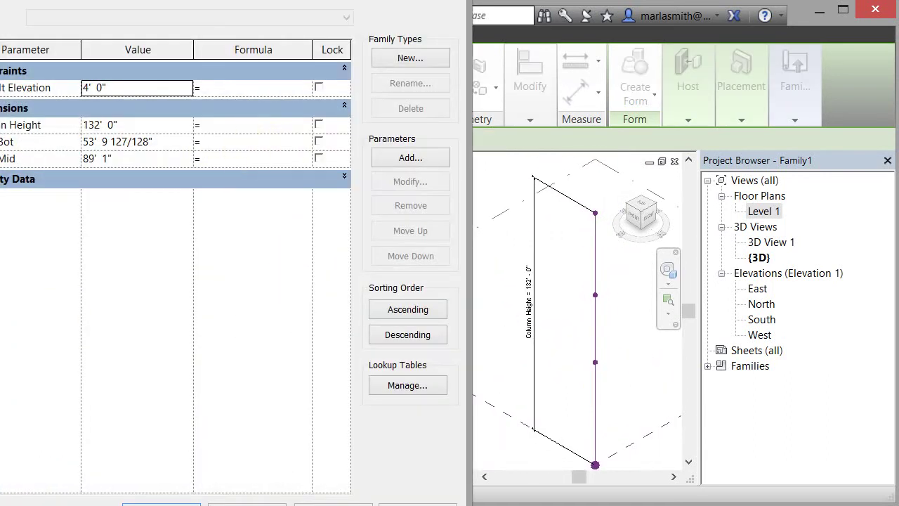
{"action": "left_click_drag", "start_coordinate": [80, 449], "coordinate": [109, 448]}
{"action": "left_click_drag", "start_coordinate": [269, 0], "coordinate": [220, 36]}
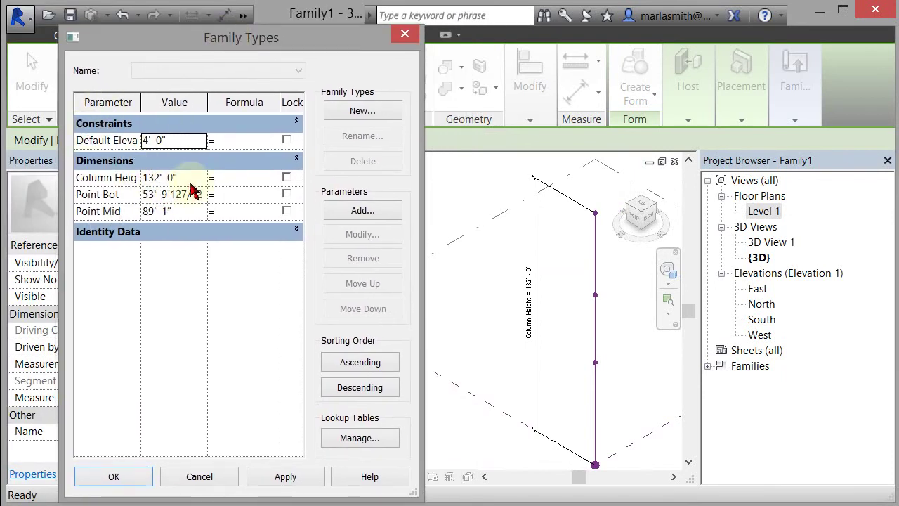
{"action": "left_click", "coordinate": [196, 216]}
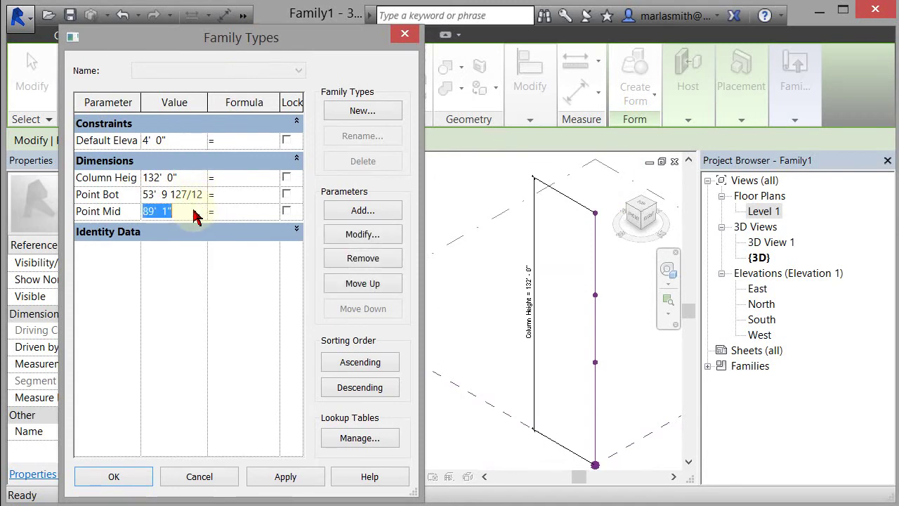
{"action": "left_click", "coordinate": [210, 194]}
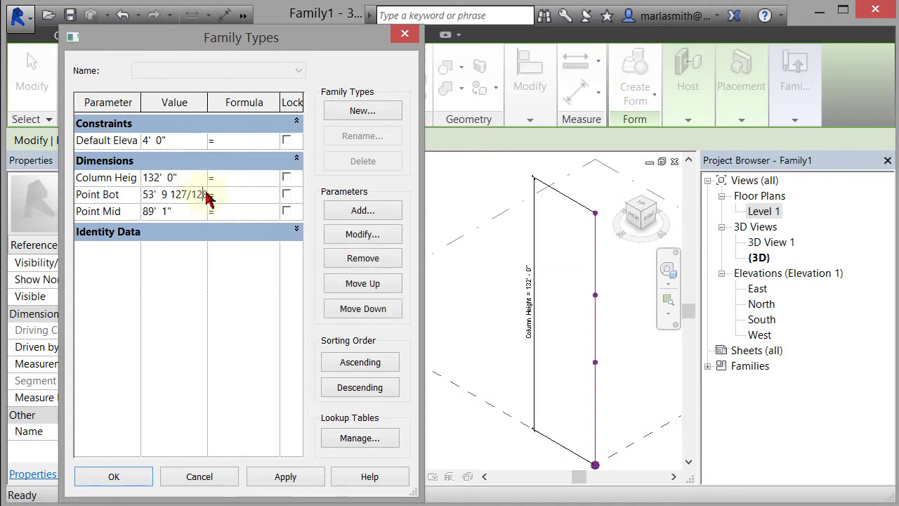
{"action": "left_click", "coordinate": [142, 199]}
{"action": "type", "text": "4\""}
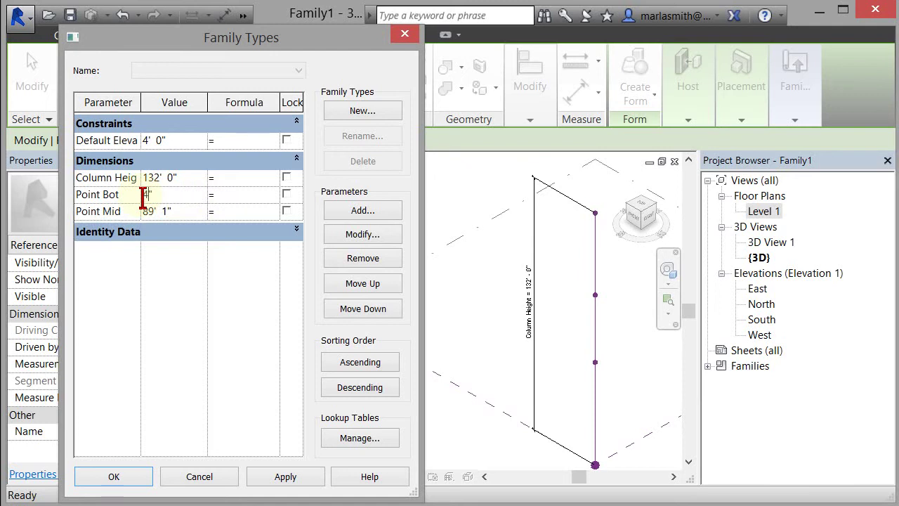
{"action": "left_click_drag", "start_coordinate": [190, 201], "coordinate": [114, 185]}
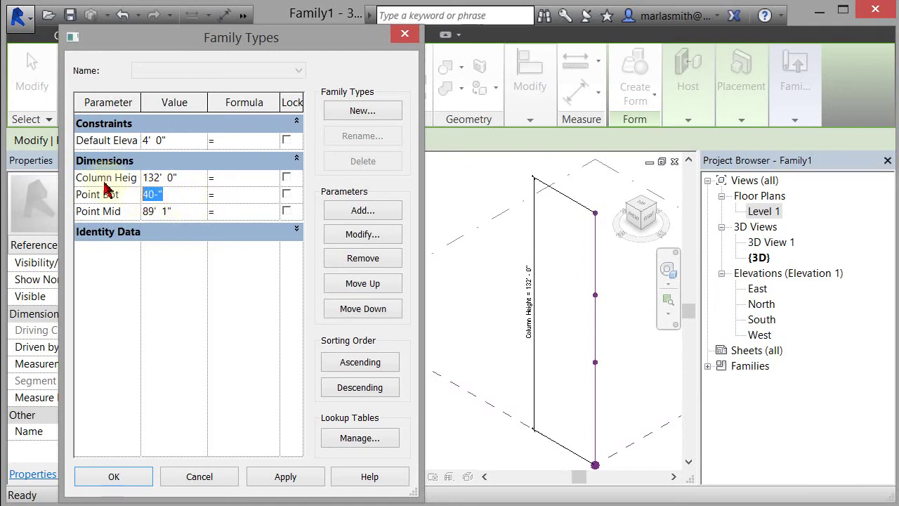
{"action": "type", "text": "40"}
{"action": "left_click", "coordinate": [188, 215]}
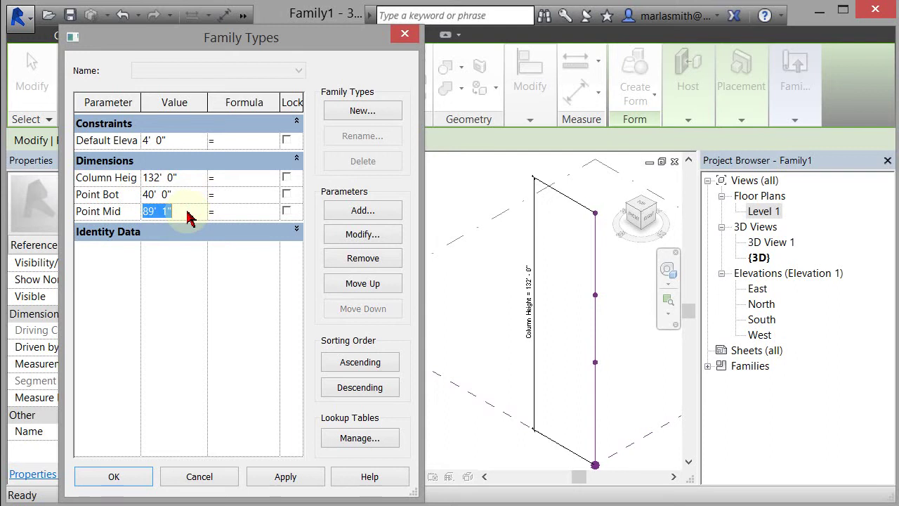
{"action": "type", "text": "70"}
{"action": "left_click", "coordinate": [295, 478]}
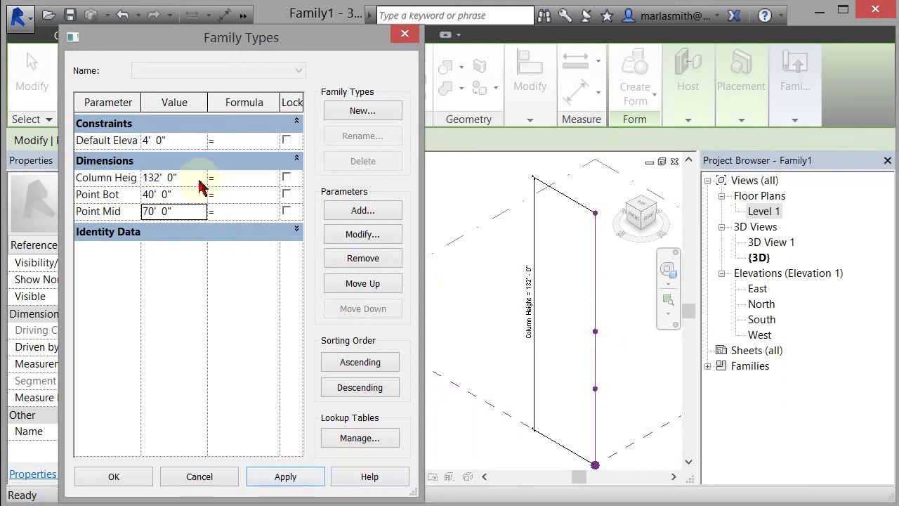
Set Column Height to 100' and apply it to the model.
{"action": "left_click", "coordinate": [200, 181]}
{"action": "type", "text": "100"}
{"action": "left_click", "coordinate": [295, 477]}
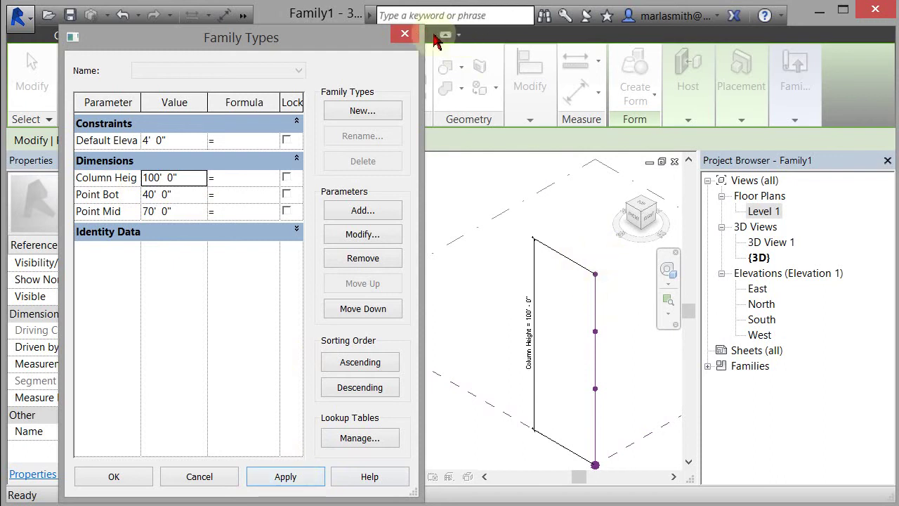
Close the parameters window and centre the column in the view.
{"action": "left_click", "coordinate": [406, 34]}
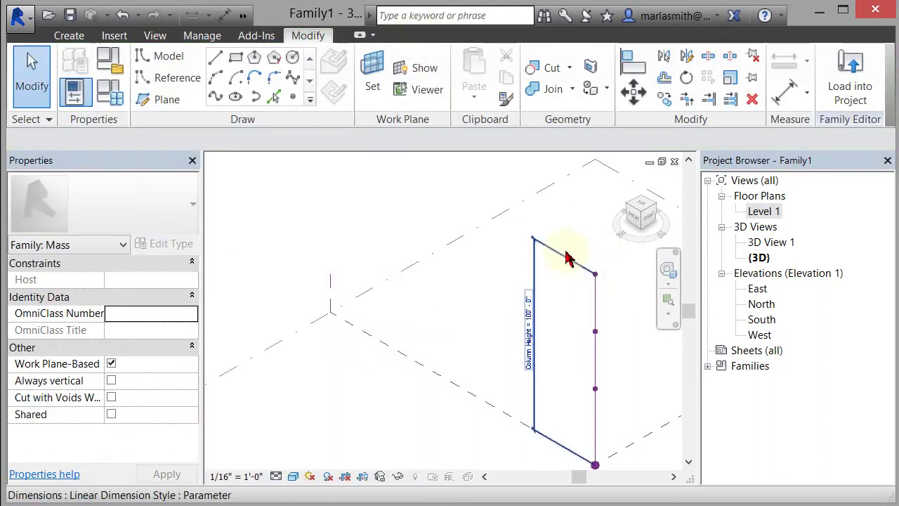
{"action": "scroll", "coordinate": [620, 361], "scroll_direction": "up", "scroll_amount": 1}
{"action": "middle_click_drag", "start_coordinate": [627, 361], "coordinate": [483, 274]}
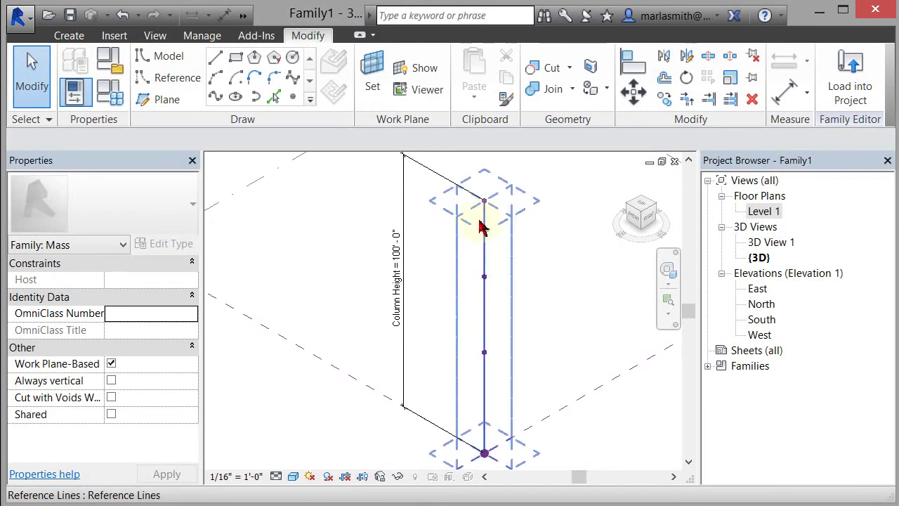
Draw a 24' 0" radius reference circle on the middle reference point's work plane, centred on it.
{"action": "left_click", "coordinate": [485, 276]}
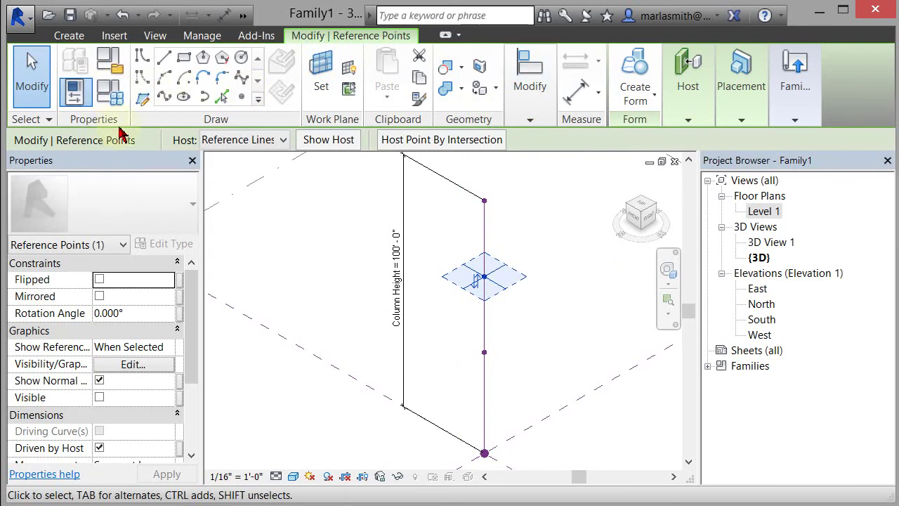
{"action": "left_click", "coordinate": [150, 76]}
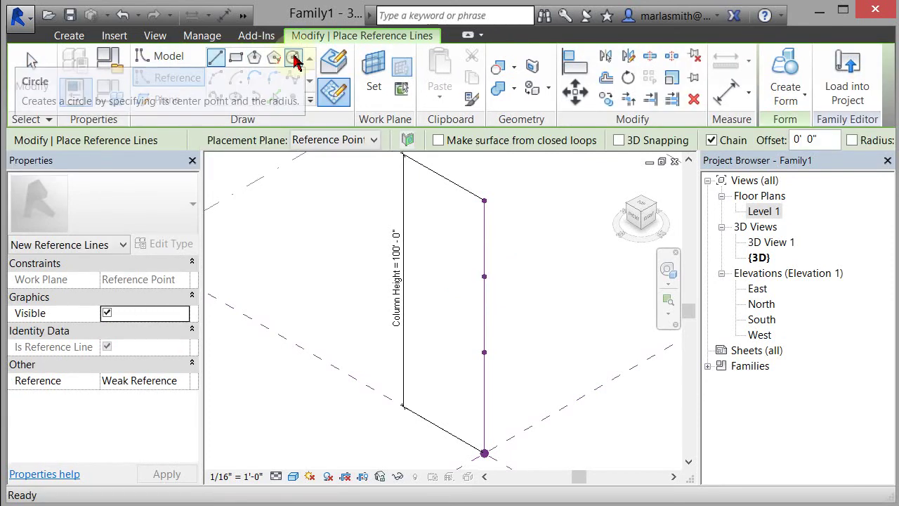
{"action": "left_click", "coordinate": [295, 59]}
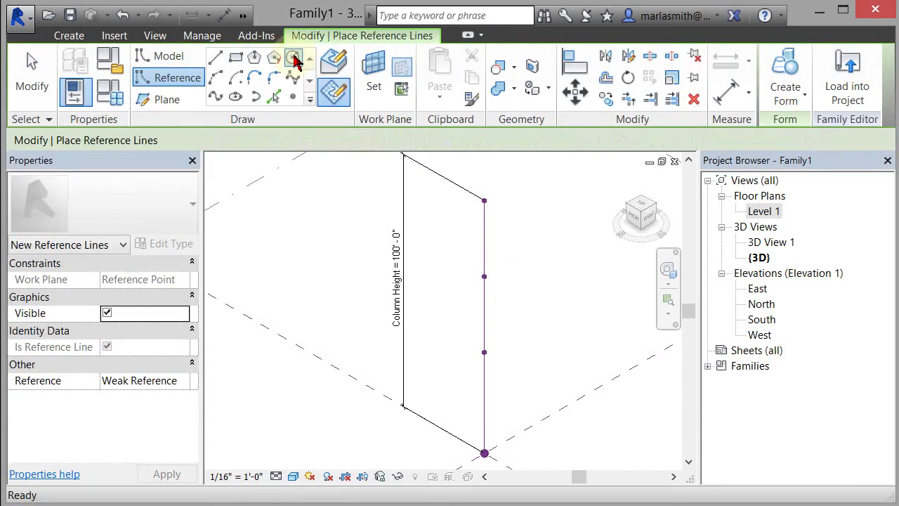
{"action": "left_click", "coordinate": [339, 98]}
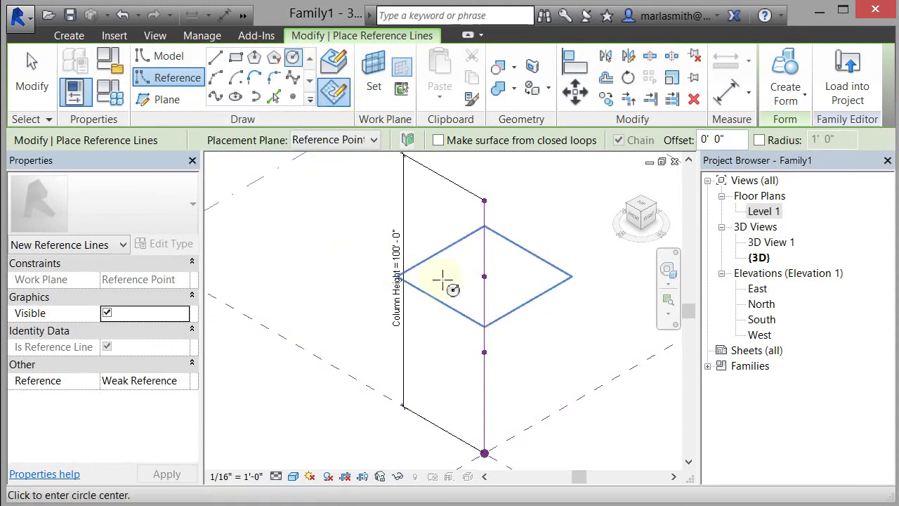
{"action": "left_click", "coordinate": [483, 276]}
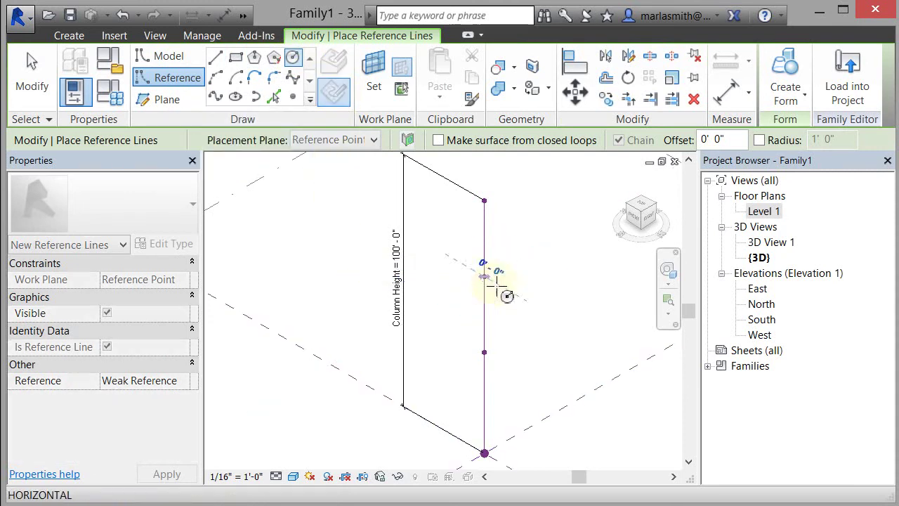
{"action": "left_click", "coordinate": [538, 311]}
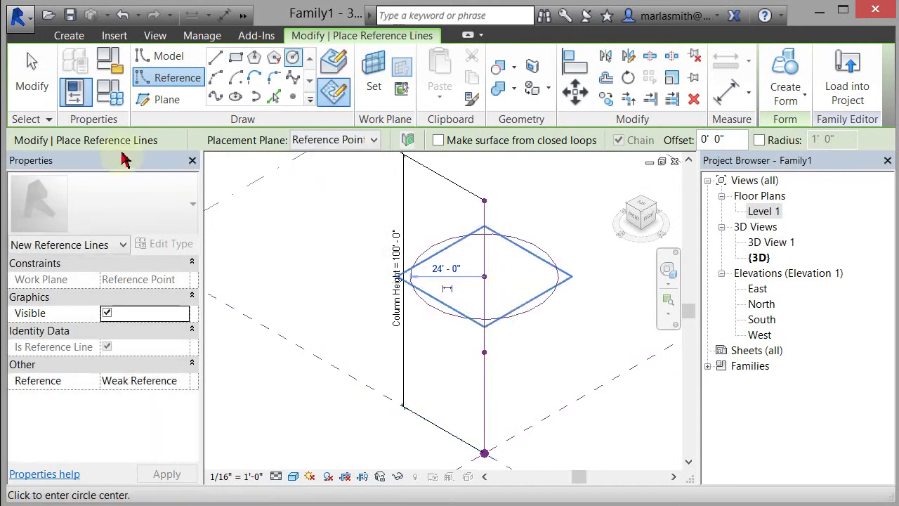
{"action": "left_click", "coordinate": [32, 73]}
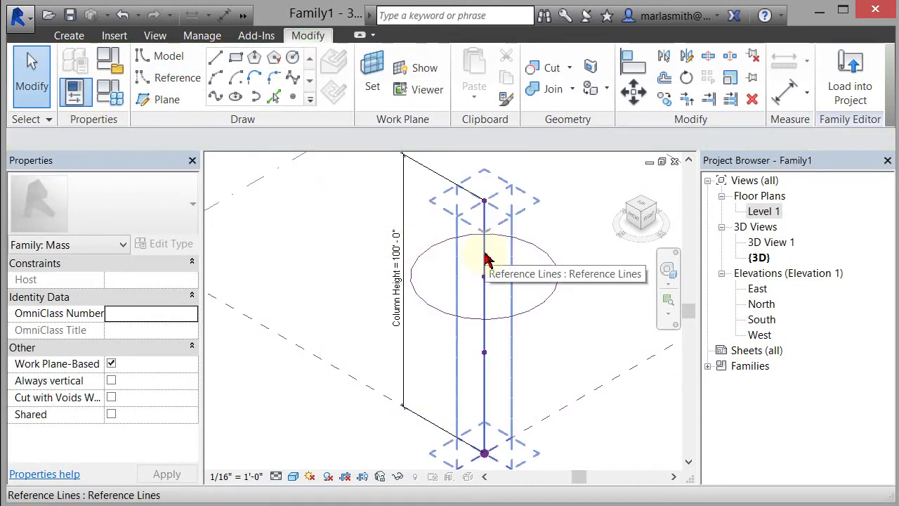
Draw a 48' 0" radius reference circle centred on the top reference point.
{"action": "left_click", "coordinate": [486, 204]}
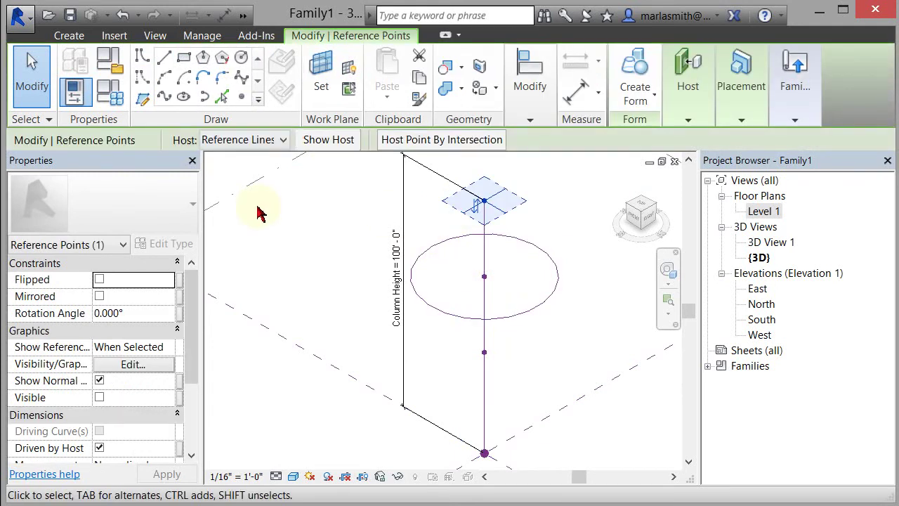
{"action": "left_click", "coordinate": [141, 77]}
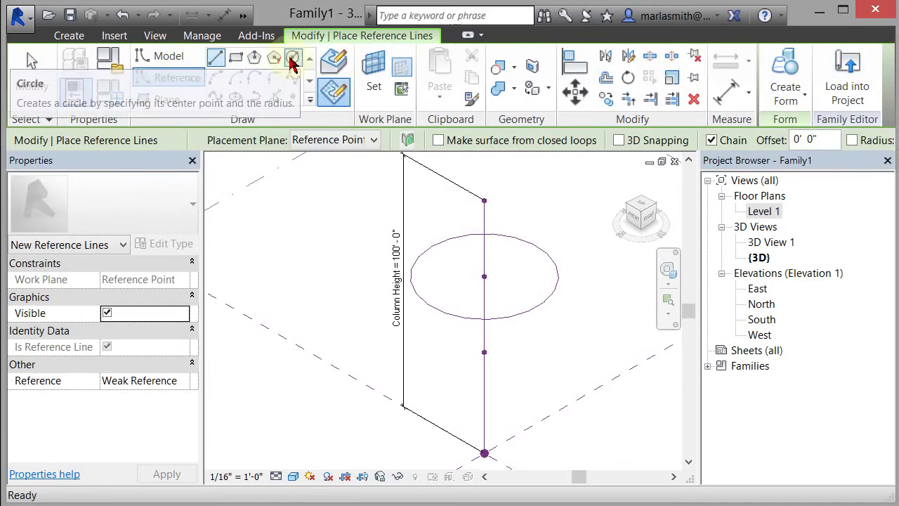
{"action": "left_click", "coordinate": [291, 59]}
{"action": "left_click", "coordinate": [484, 202]}
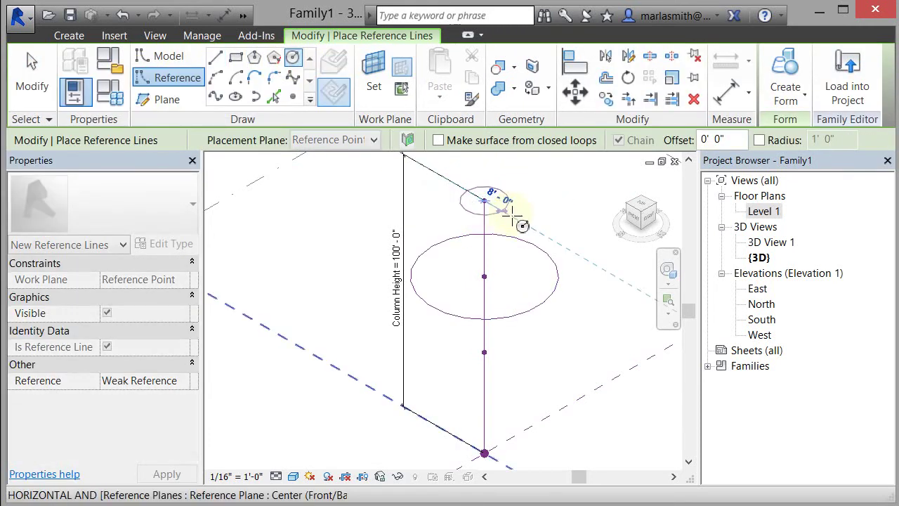
{"action": "left_click", "coordinate": [586, 262]}
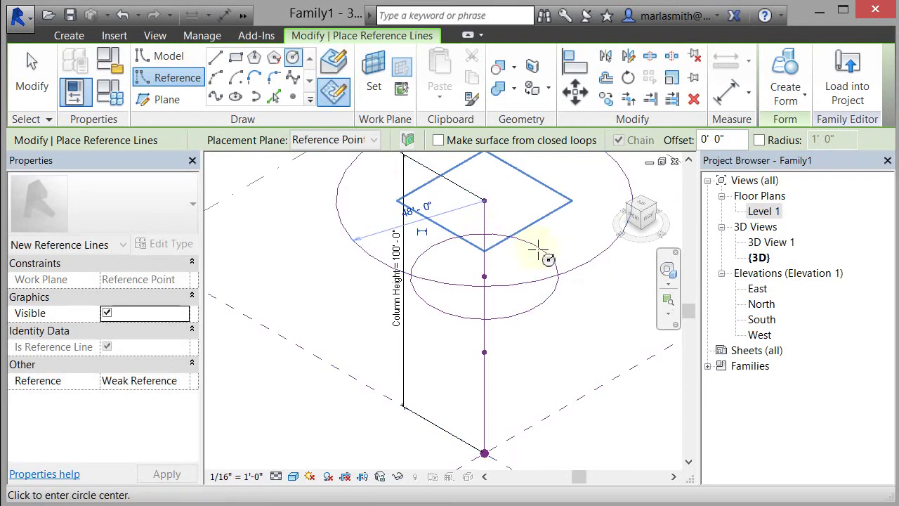
{"action": "left_click", "coordinate": [28, 78]}
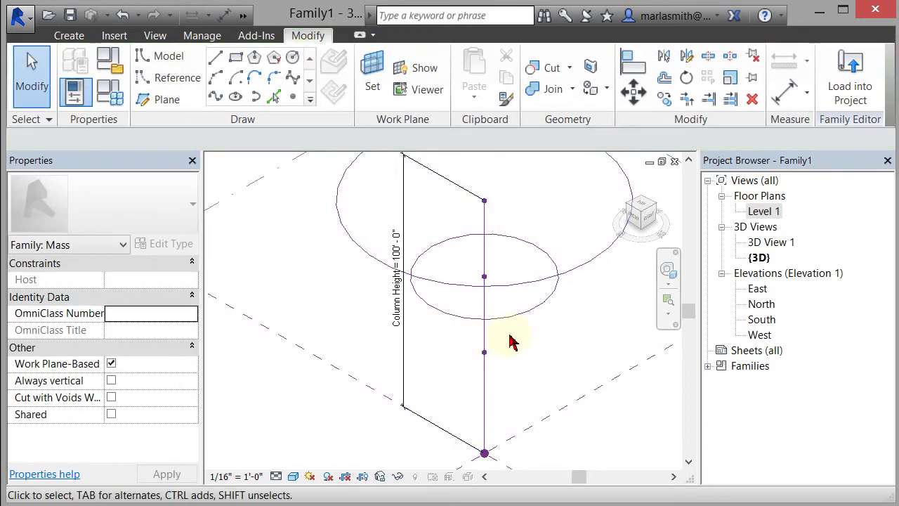
{"action": "middle_click_drag", "start_coordinate": [511, 342], "coordinate": [504, 359], "text": "shift"}
Make the 48' radius dimension permanent and label it with a new Circle Top Radius parameter.
{"action": "left_click", "coordinate": [505, 310]}
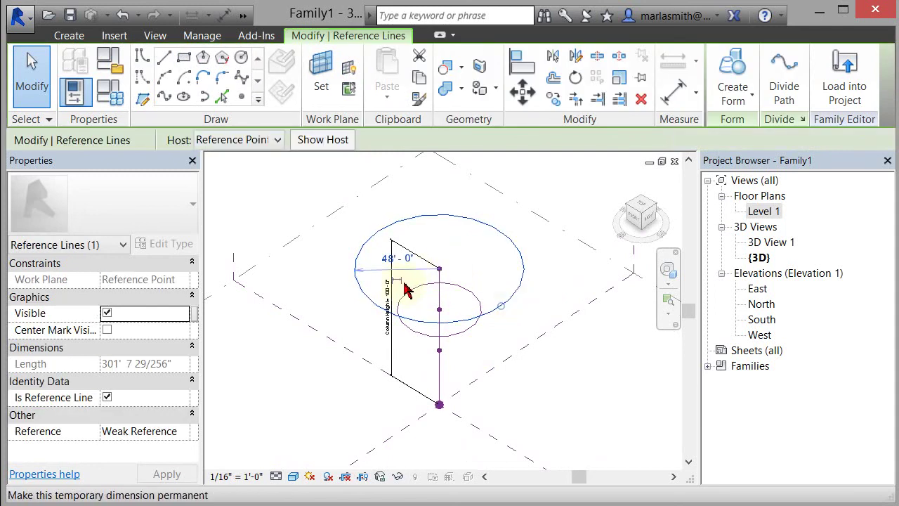
{"action": "left_click", "coordinate": [495, 289]}
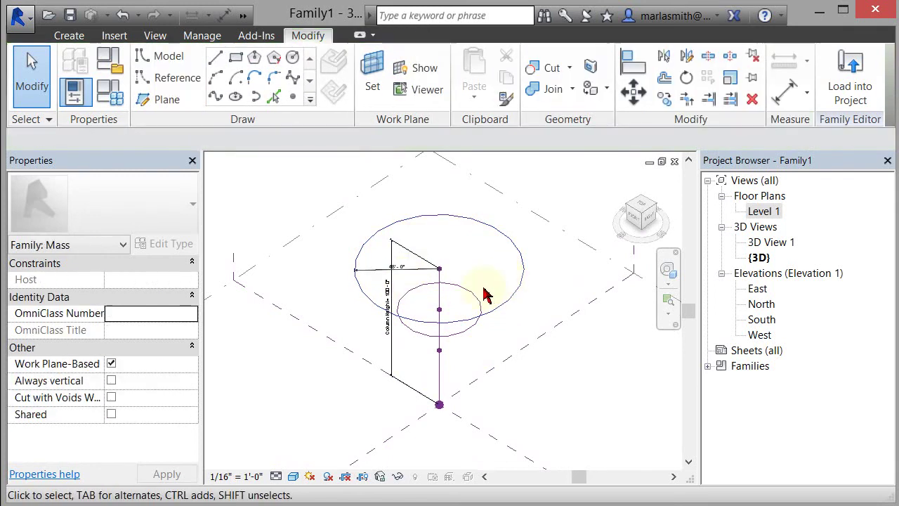
{"action": "left_click", "coordinate": [474, 300]}
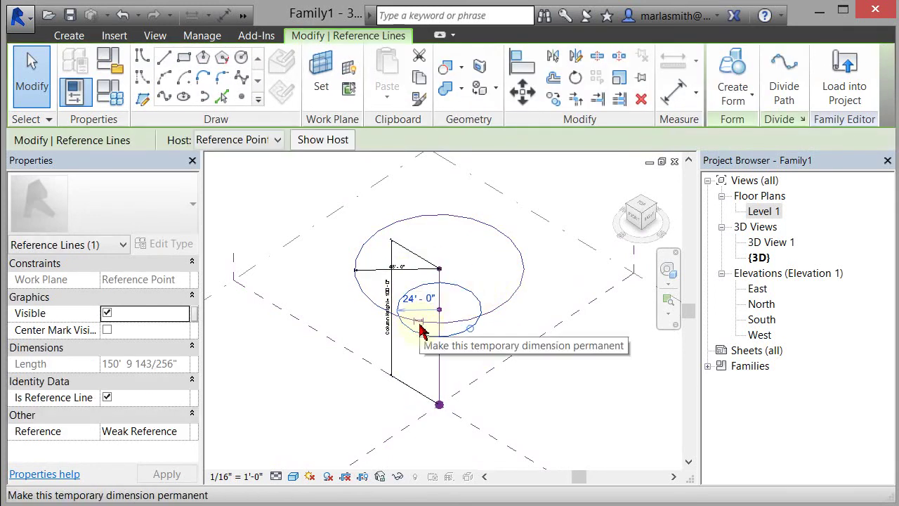
{"action": "left_click", "coordinate": [538, 344]}
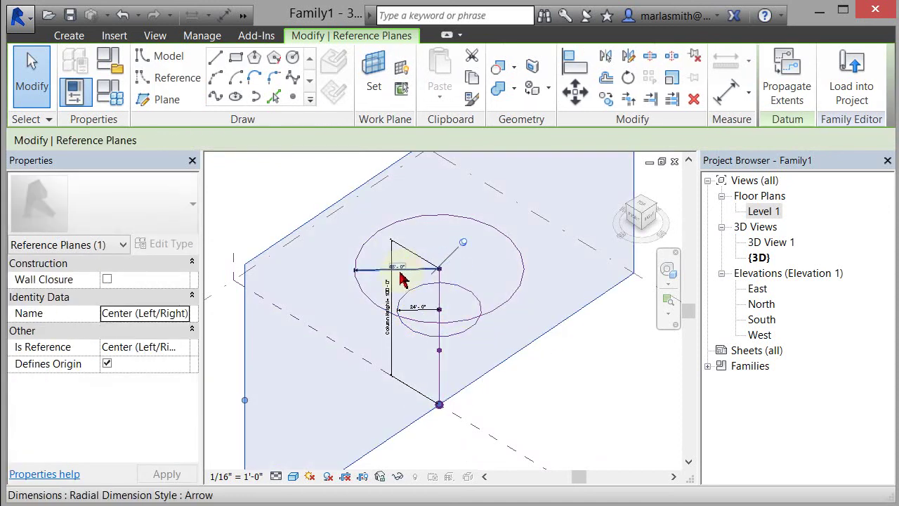
{"action": "left_click", "coordinate": [355, 264]}
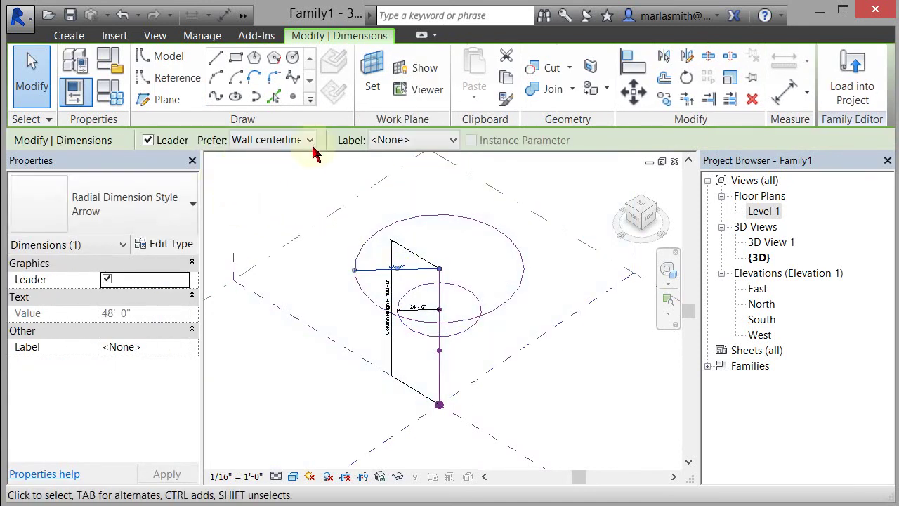
{"action": "left_click", "coordinate": [424, 141]}
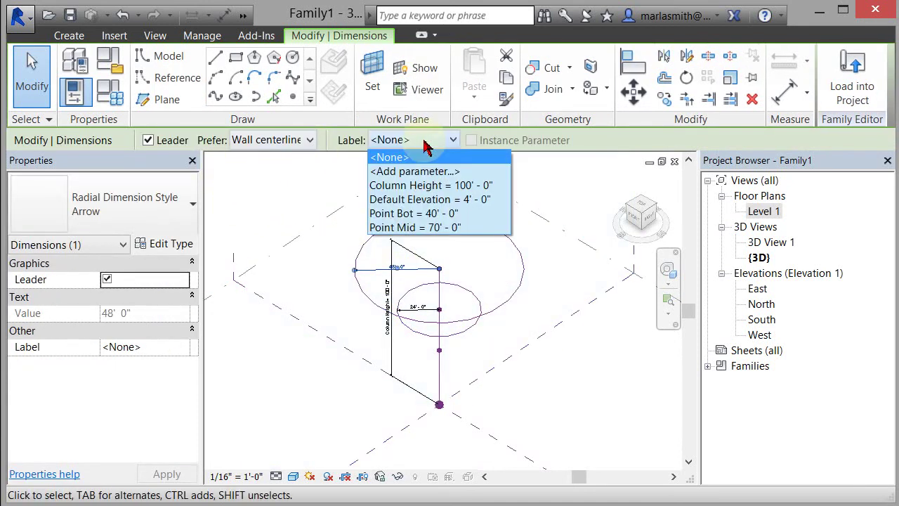
{"action": "left_click", "coordinate": [401, 169]}
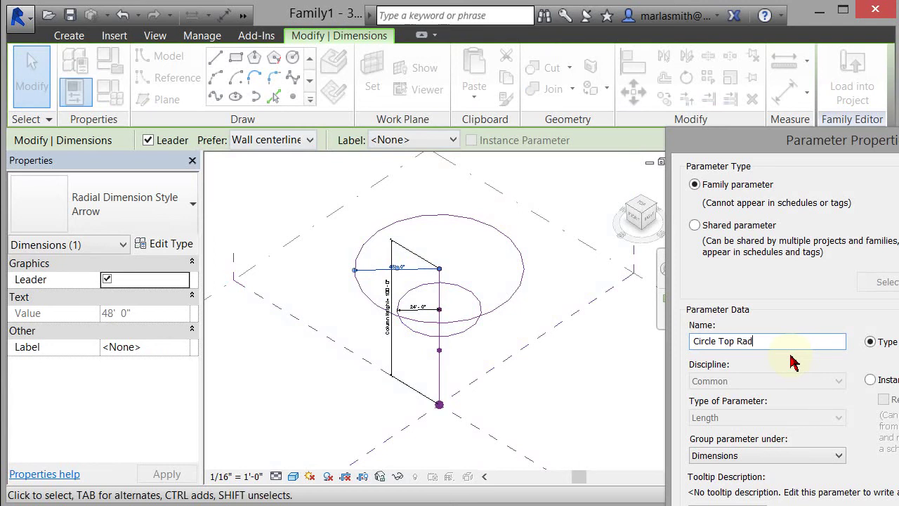
{"action": "key", "text": "Return"}
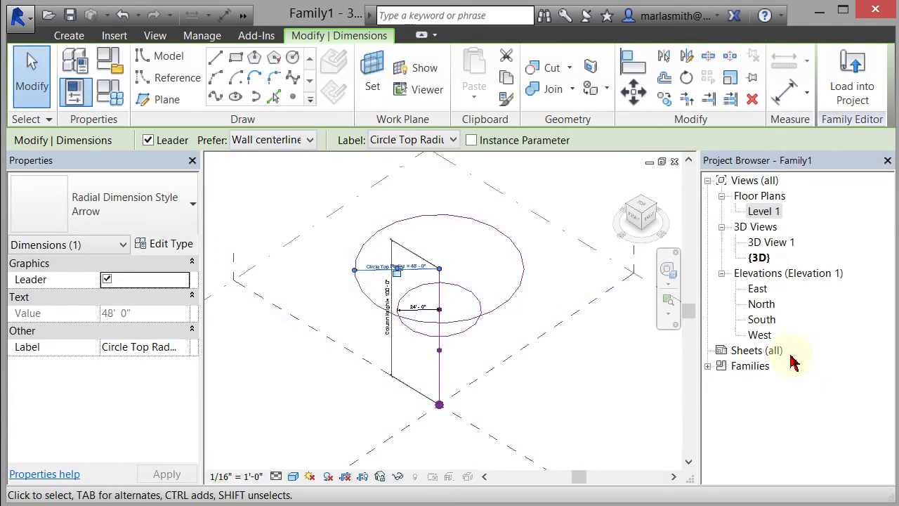
Label the 24' radius dimension with a new Circle Bottom Radius parameter.
{"action": "left_click", "coordinate": [420, 315]}
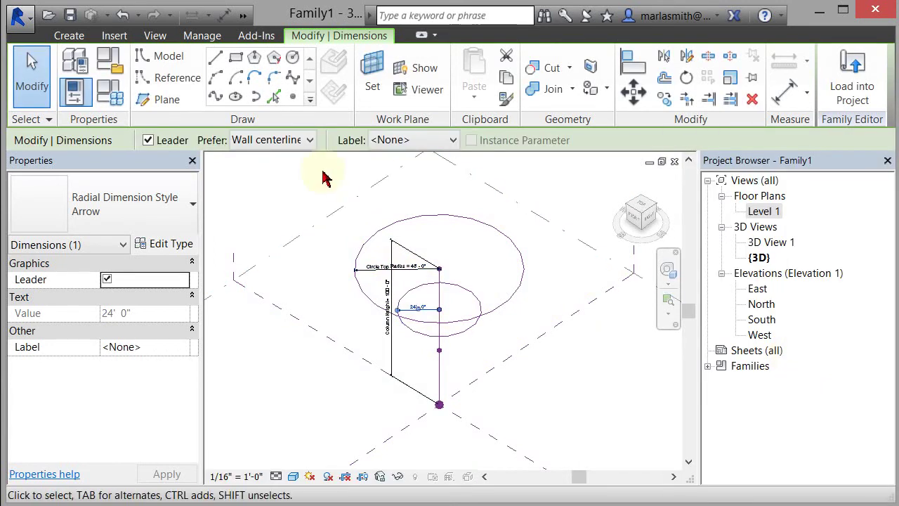
{"action": "left_click", "coordinate": [439, 144]}
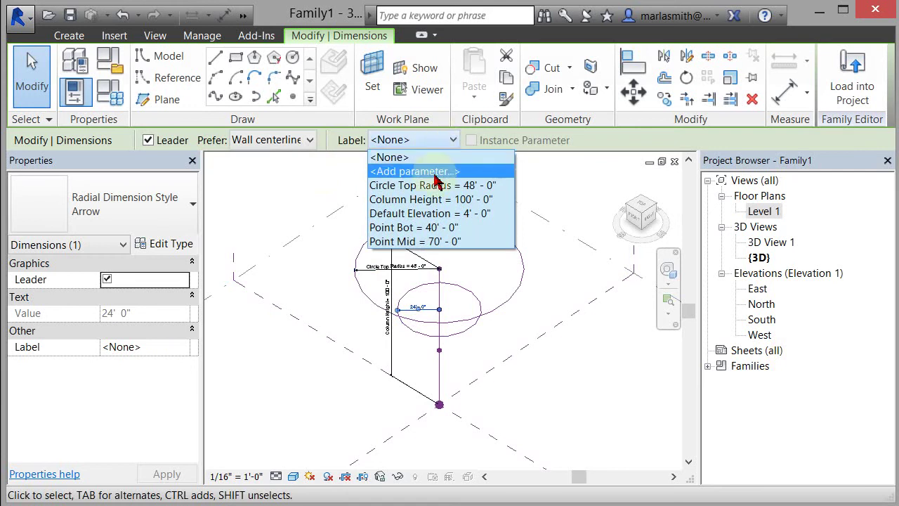
{"action": "left_click", "coordinate": [422, 171]}
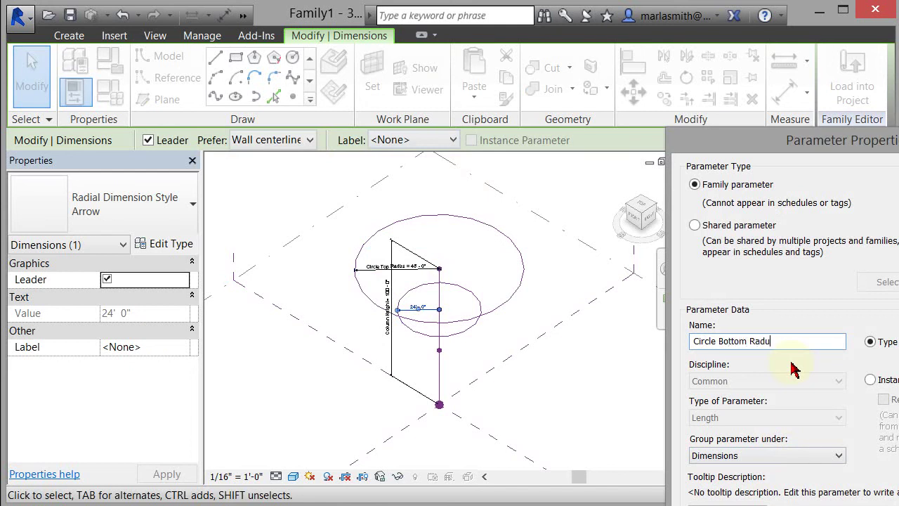
{"action": "key", "text": "Return"}
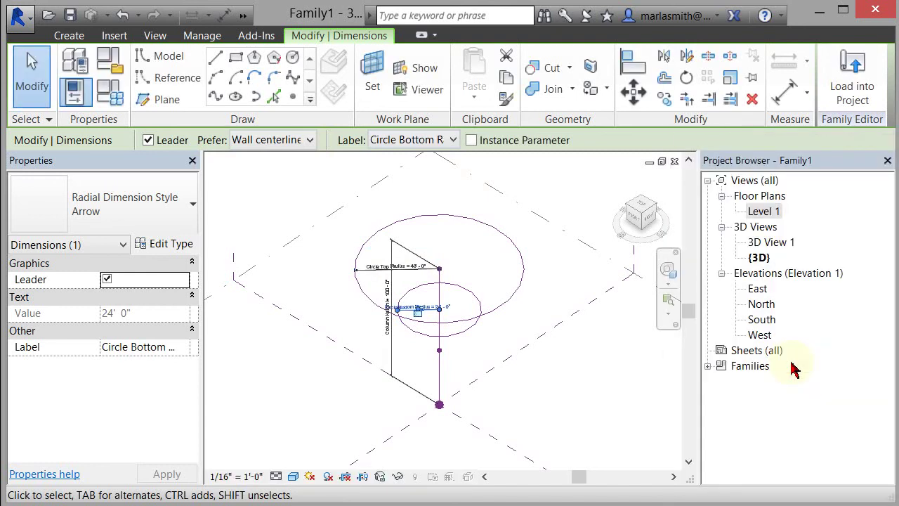
{"action": "scroll", "coordinate": [440, 288], "scroll_direction": "up", "scroll_amount": 4}
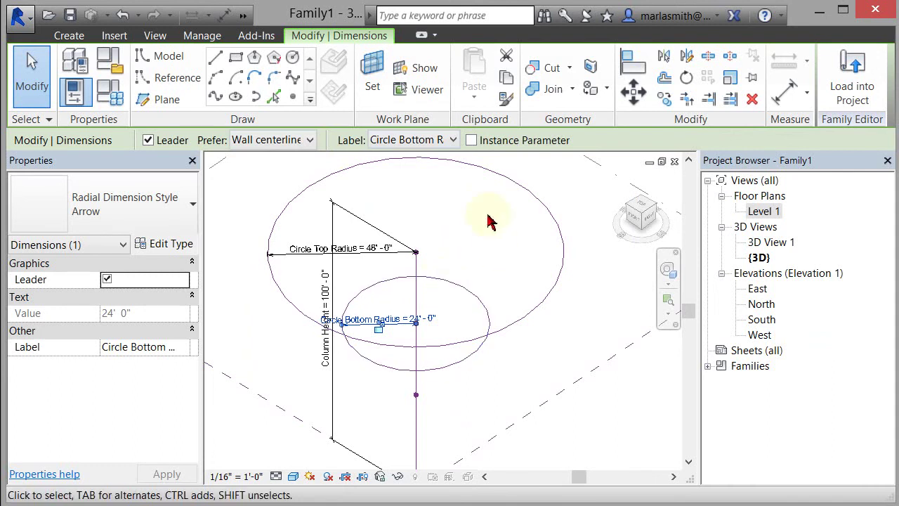
{"action": "left_click", "coordinate": [165, 245]}
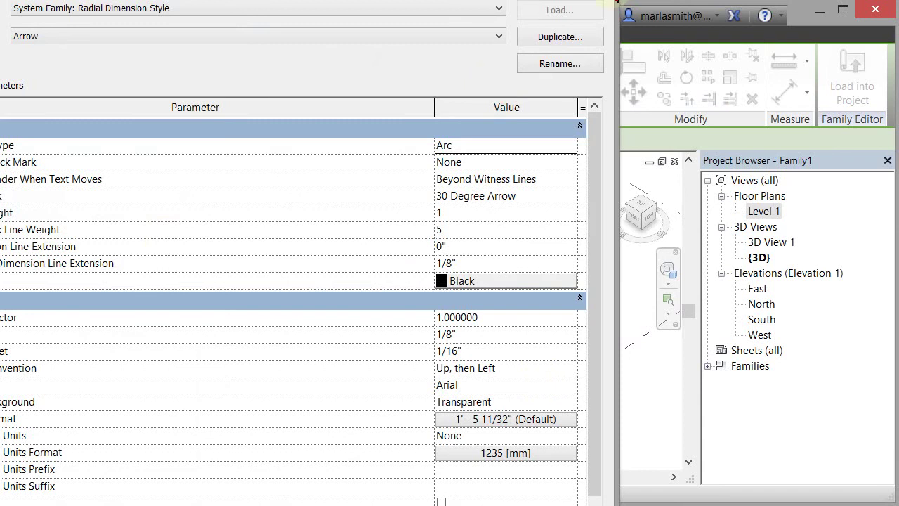
{"action": "key", "text": "Escape"}
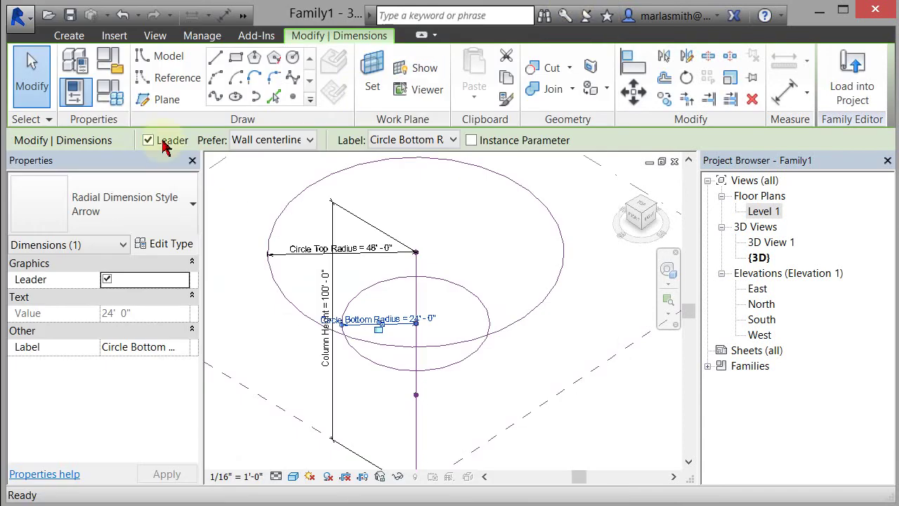
In Family Types, give Circle Bottom Radius the formula Circle Top Radius/sqrt(2) and apply it.
{"action": "left_click", "coordinate": [110, 97]}
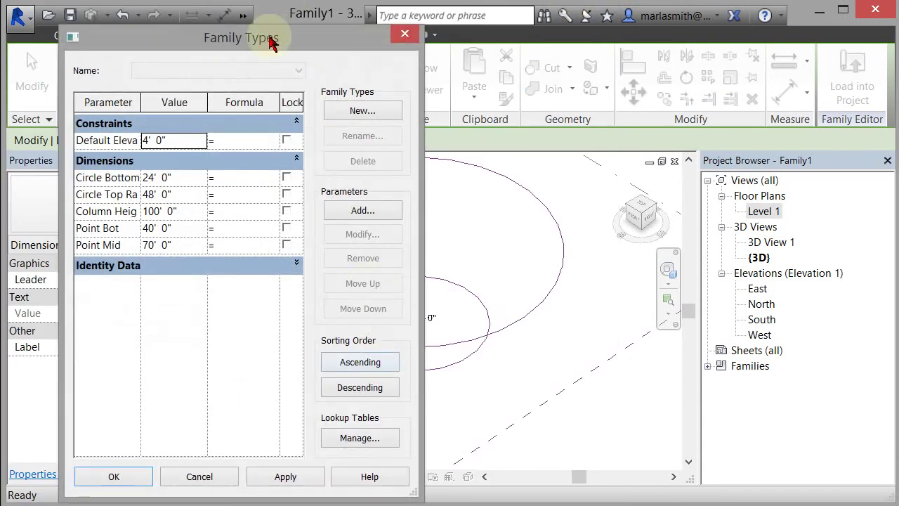
{"action": "left_click_drag", "start_coordinate": [302, 44], "coordinate": [425, 28]}
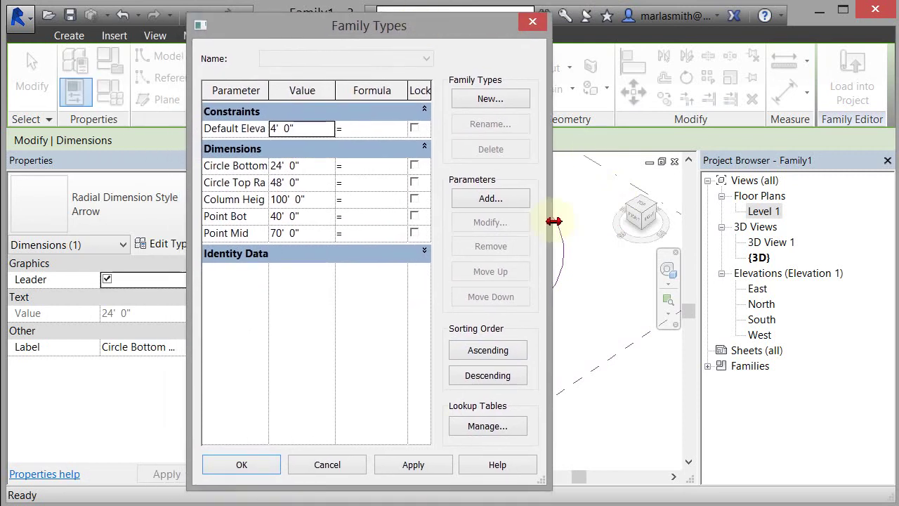
{"action": "left_click_drag", "start_coordinate": [554, 220], "coordinate": [746, 227]}
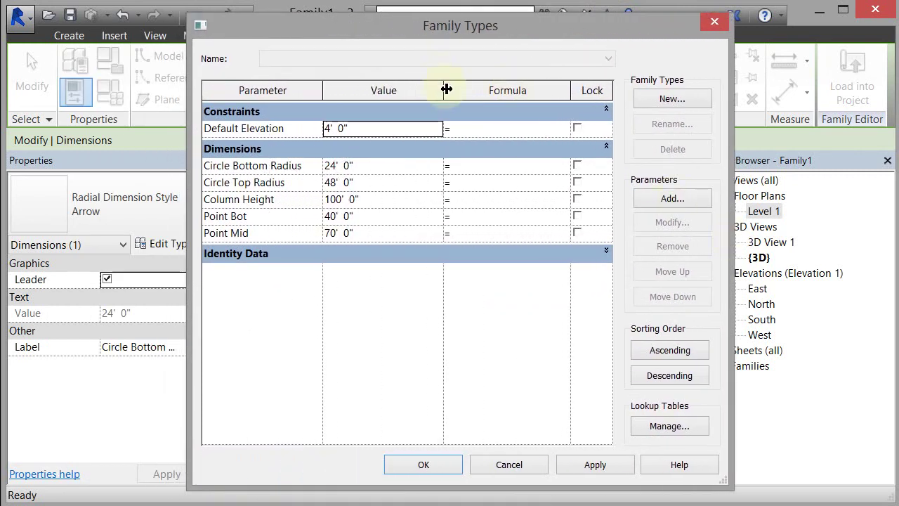
{"action": "left_click_drag", "start_coordinate": [444, 90], "coordinate": [376, 92]}
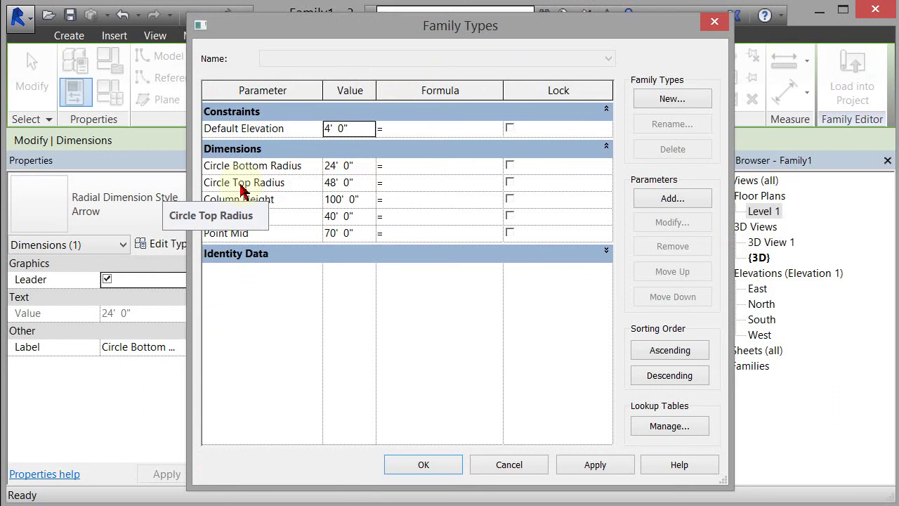
{"action": "left_click", "coordinate": [414, 168]}
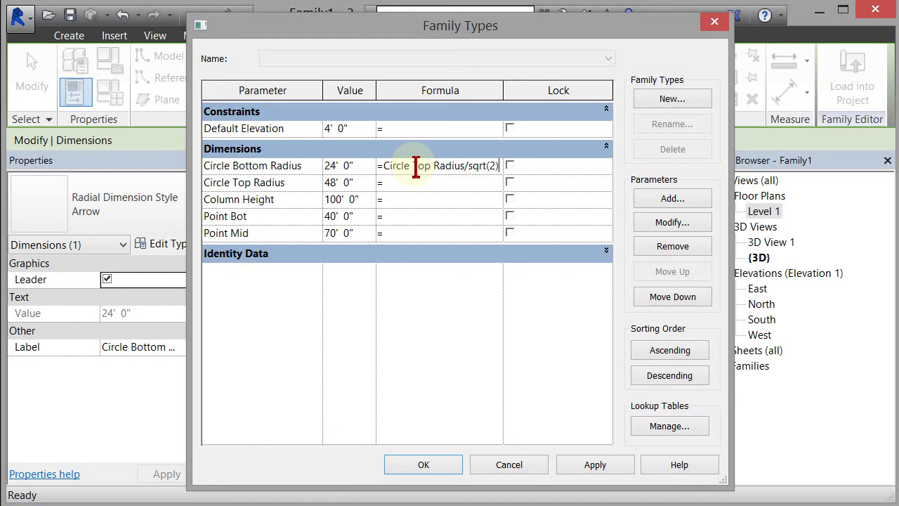
{"action": "left_click", "coordinate": [593, 466]}
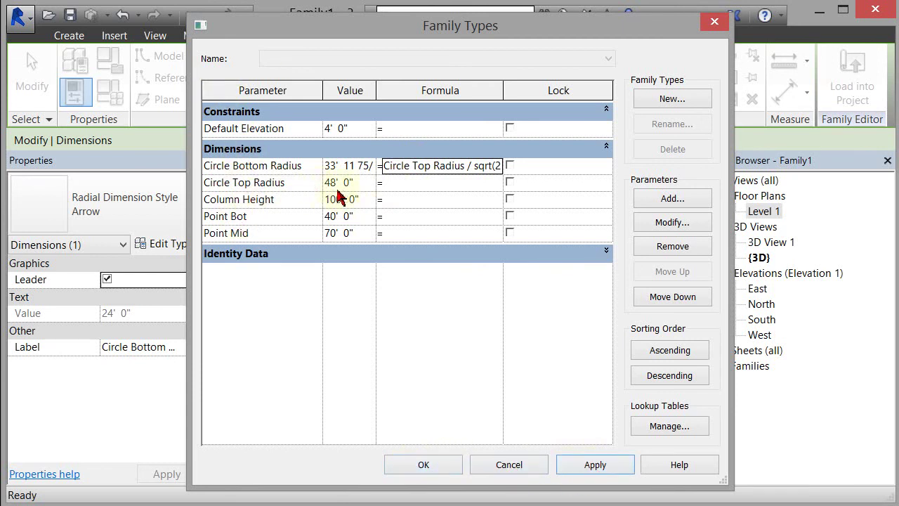
Accept Family Types and orbit to check the lower circle resized to 33' 11 9/32".
{"action": "left_click", "coordinate": [423, 465]}
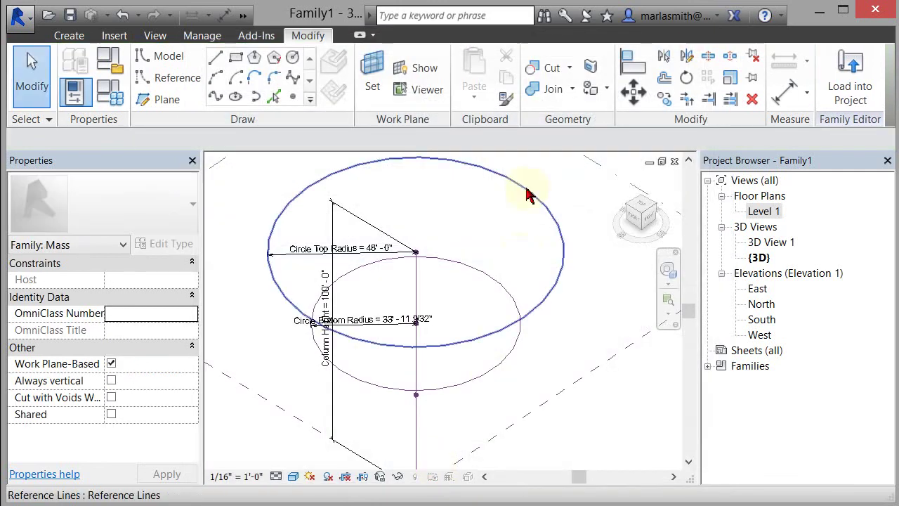
{"action": "middle_click_drag", "start_coordinate": [557, 391], "coordinate": [512, 250], "text": "shift"}
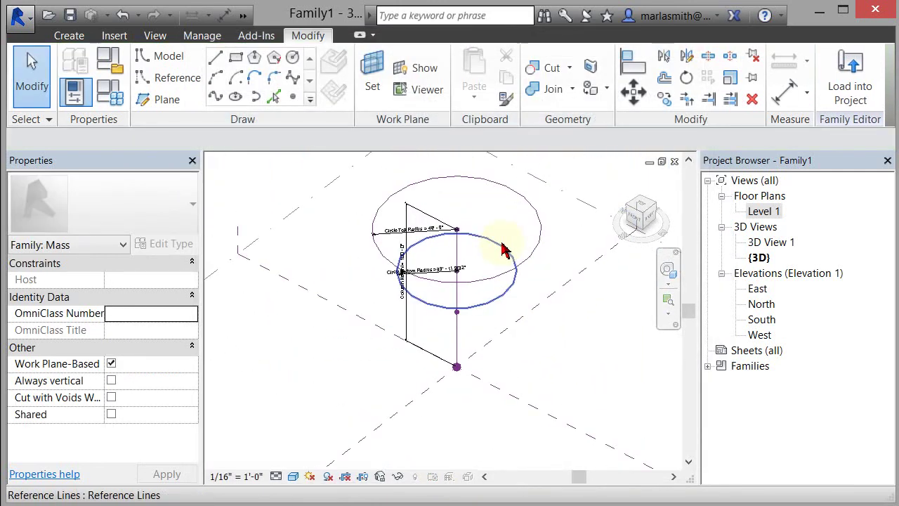